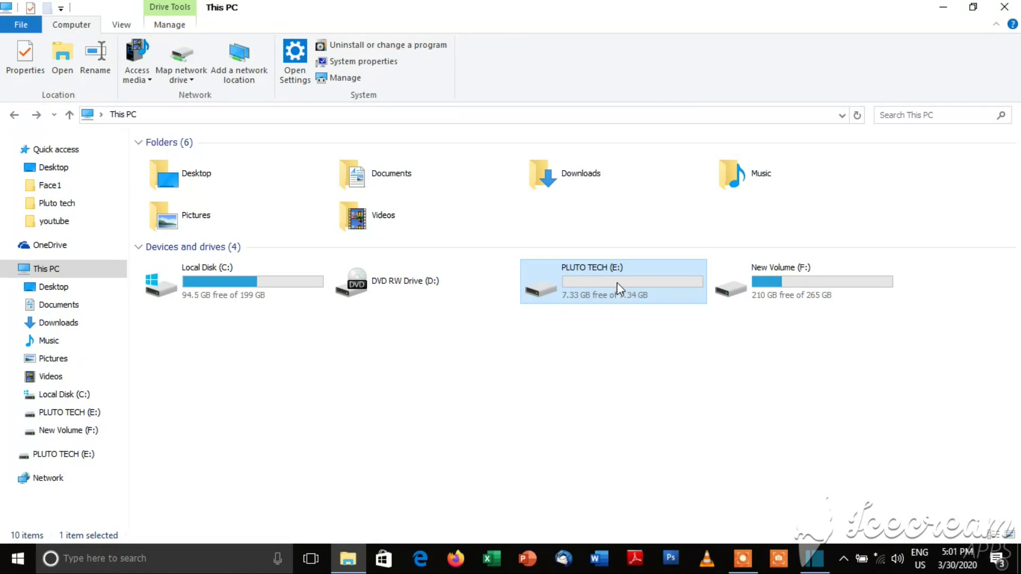
Step: Open PLUTO TECH (E:) to view its contents and go back to This PC, twice
{"action": "double_click", "coordinate": [616, 283]}
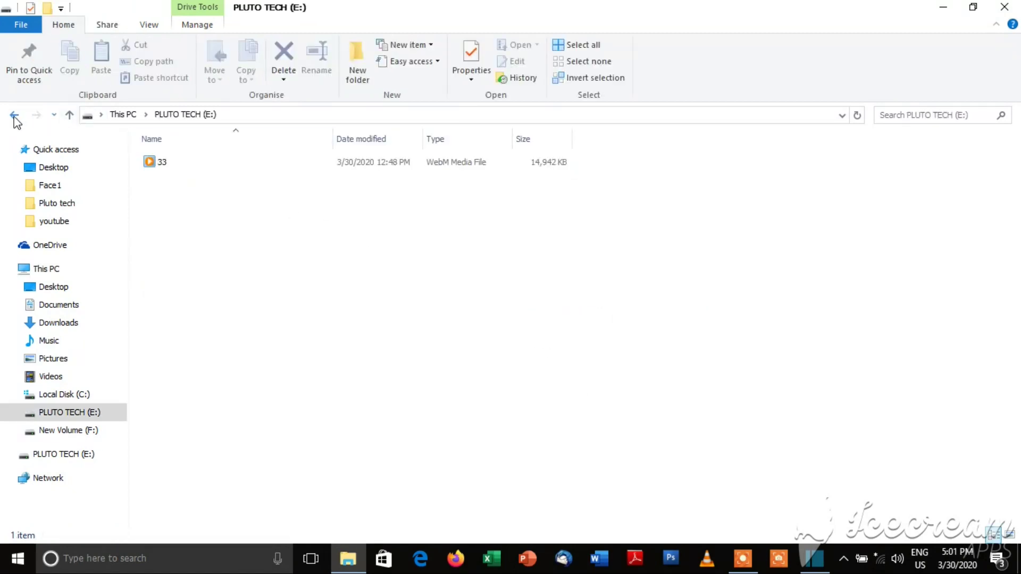
{"action": "left_click", "coordinate": [14, 115]}
{"action": "double_click", "coordinate": [624, 290]}
{"action": "left_click", "coordinate": [13, 115]}
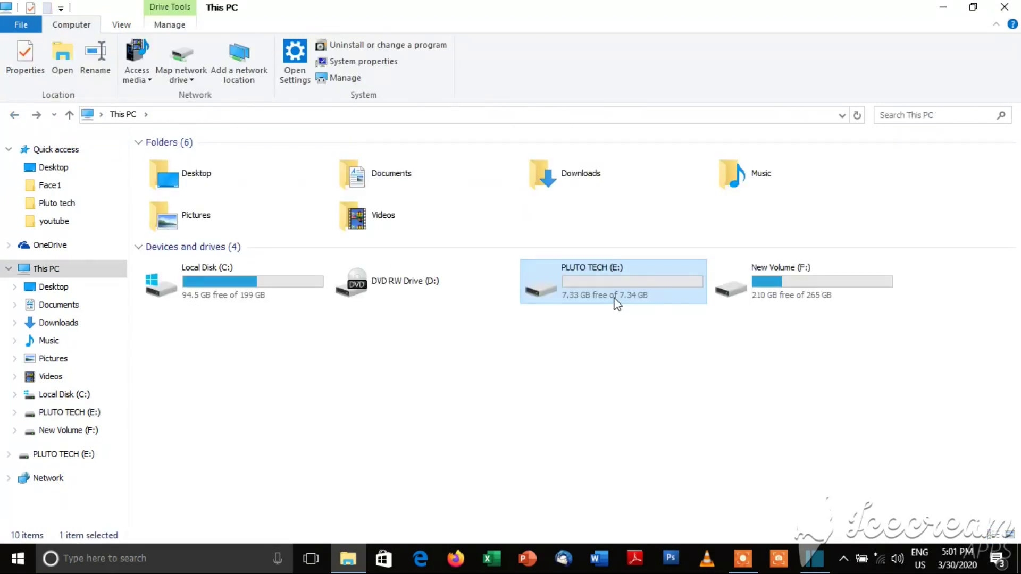
{"action": "left_click", "coordinate": [14, 114]}
{"action": "left_click", "coordinate": [36, 116]}
Step: Turn BitLocker on for PLUTO TECH (E:) from the drive's context menu
{"action": "mouse_move", "coordinate": [627, 287]}
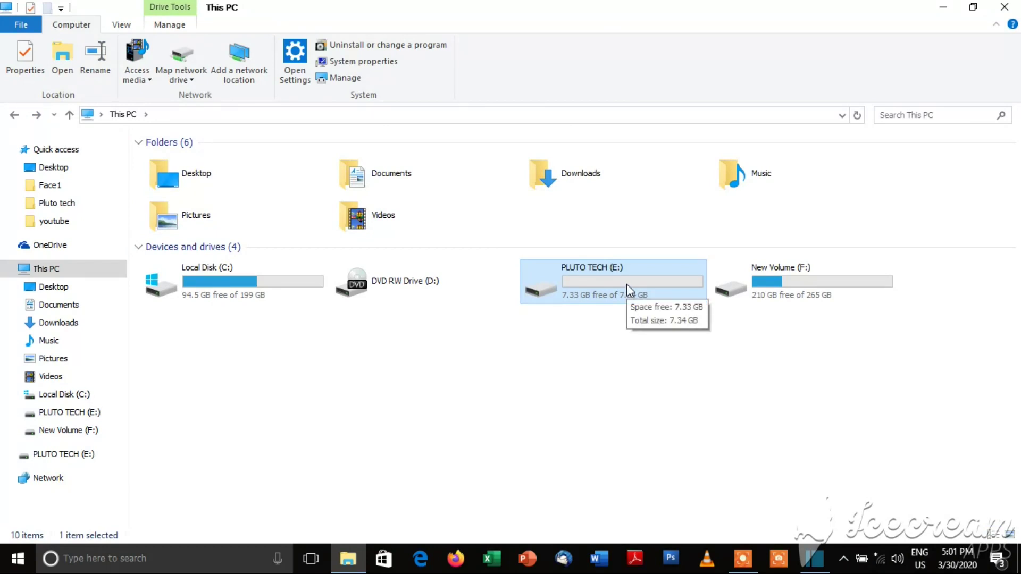
{"action": "left_click", "coordinate": [483, 358]}
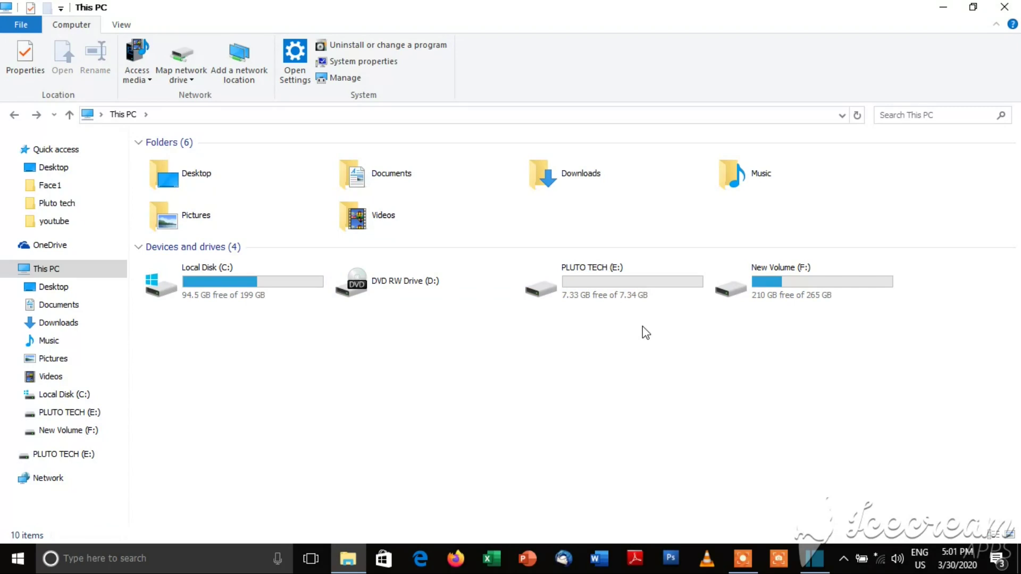
{"action": "left_click", "coordinate": [633, 282]}
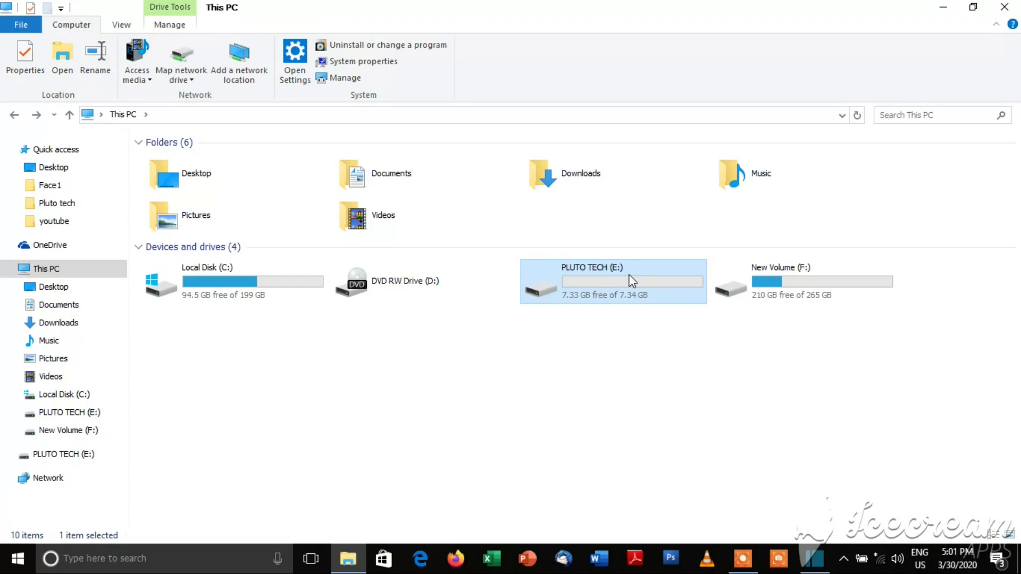
{"action": "left_click", "coordinate": [580, 350]}
{"action": "left_click", "coordinate": [614, 279]}
{"action": "right_click", "coordinate": [615, 279]}
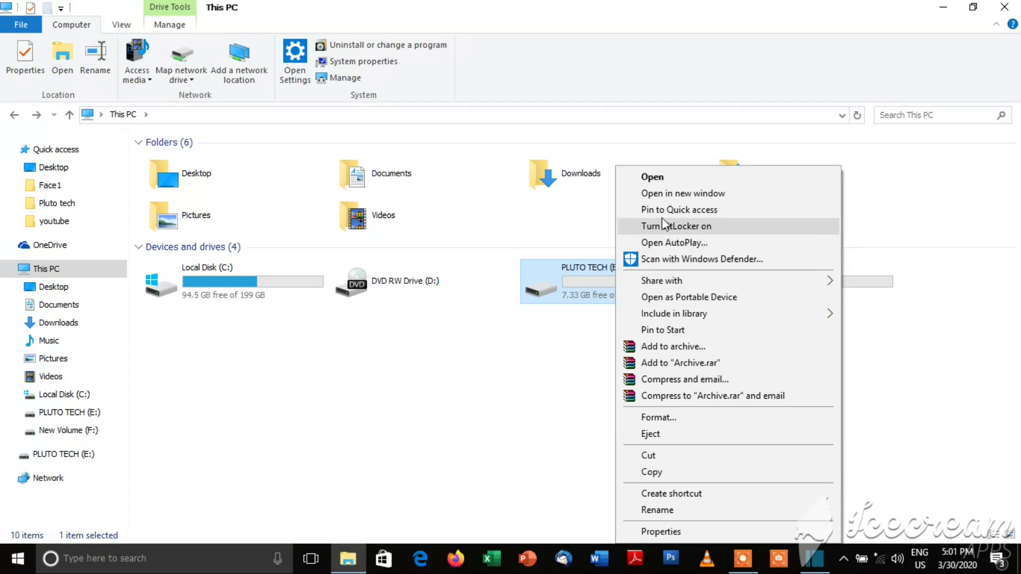
{"action": "left_click", "coordinate": [682, 228]}
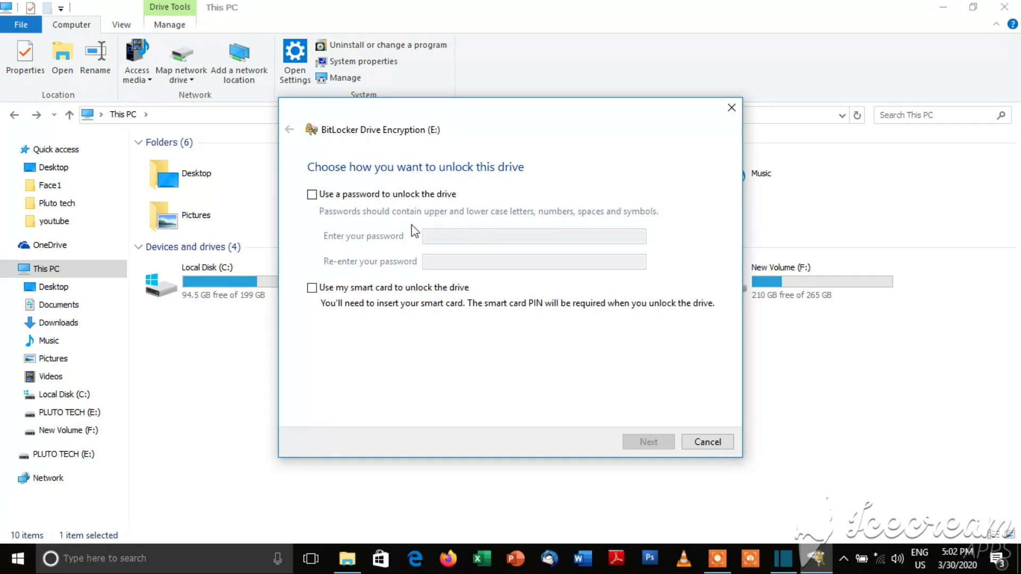
Step: Choose password unlock and enter and confirm a five-character password, which is too short
{"action": "left_click", "coordinate": [312, 195]}
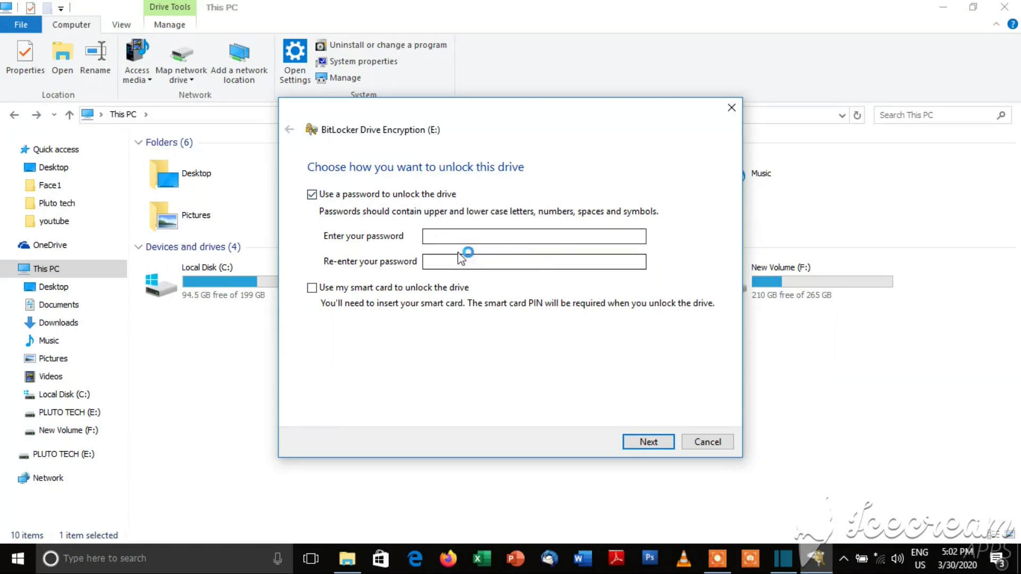
{"action": "left_click", "coordinate": [463, 235]}
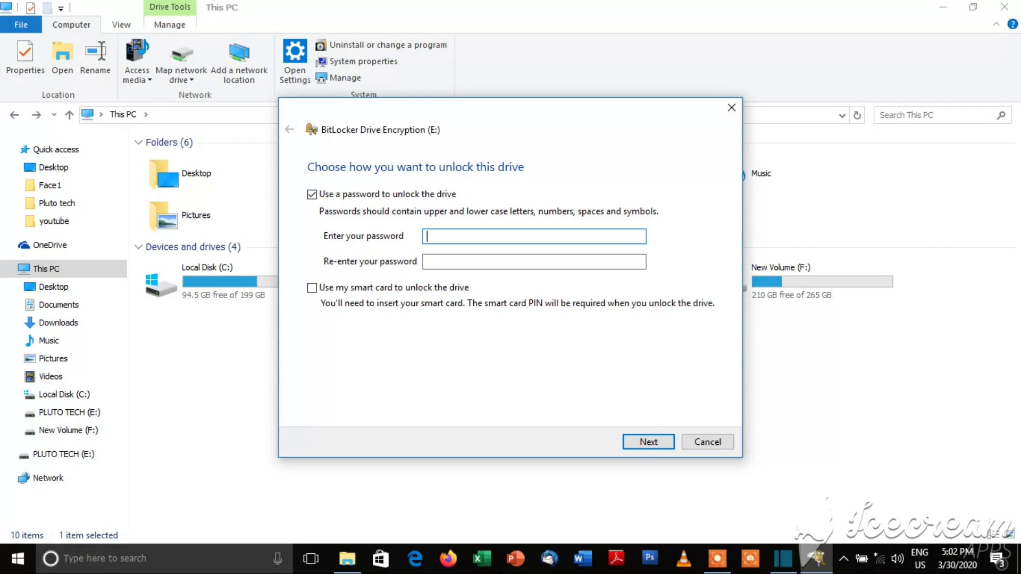
{"action": "type", "text": "*****"}
{"action": "left_click", "coordinate": [458, 263]}
{"action": "type", "text": "*****"}
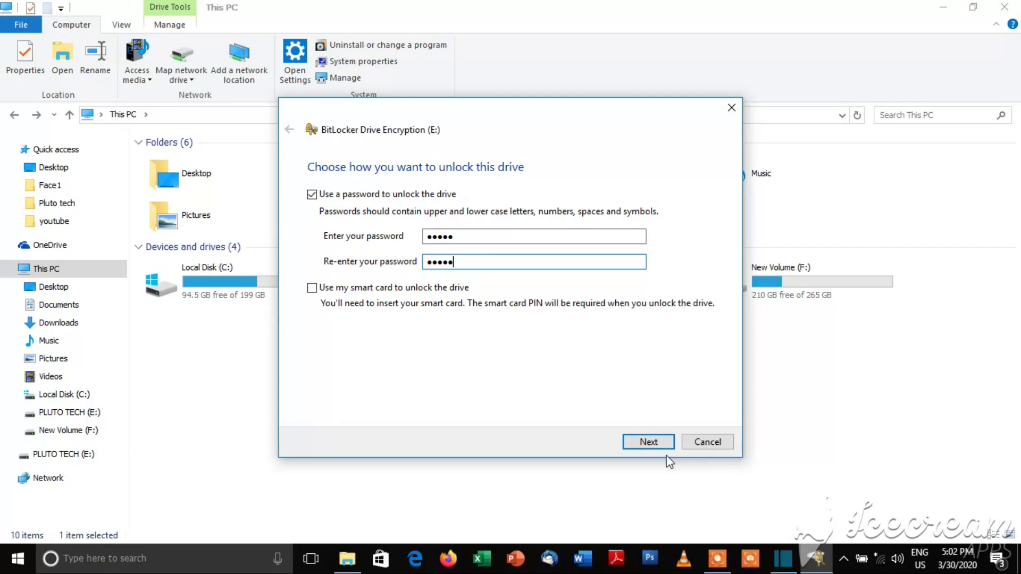
{"action": "left_click", "coordinate": [649, 443]}
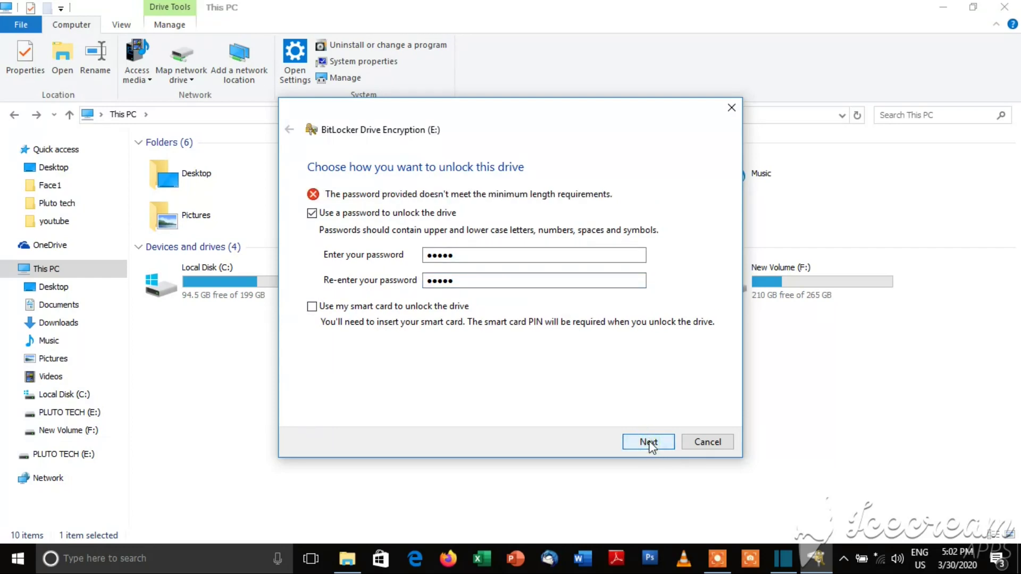
Step: Extend both password entries to eight characters and continue to the recovery key backup
{"action": "key", "text": "shift+Tab"}
{"action": "key", "text": "shift+Tab"}
{"action": "key", "text": "shift+Tab"}
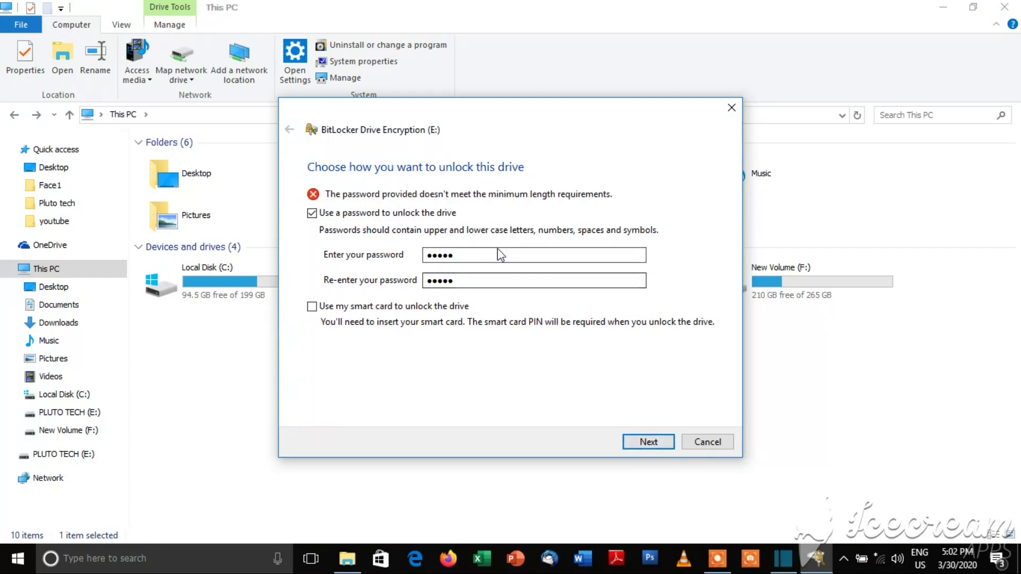
{"action": "left_click", "coordinate": [485, 254]}
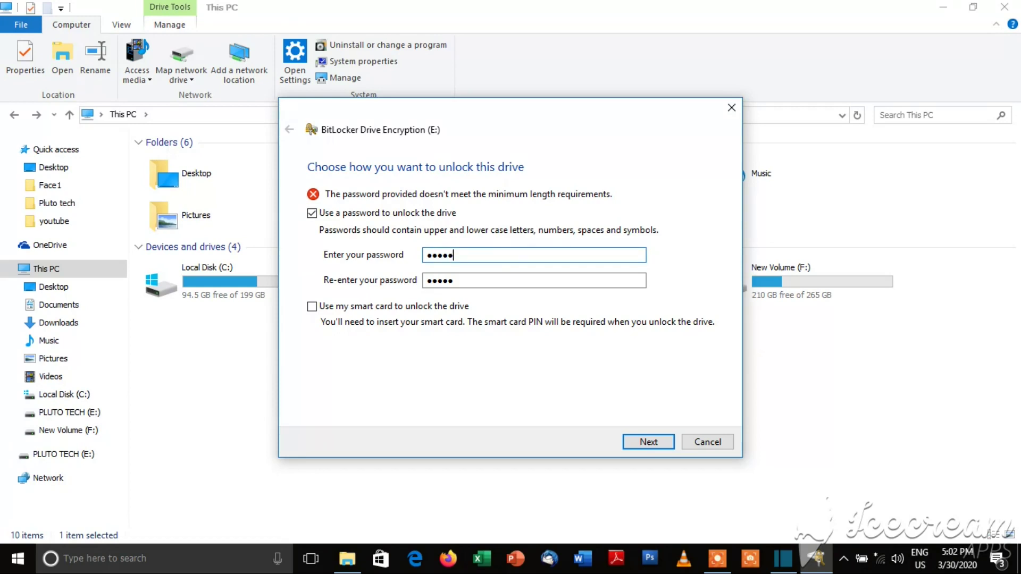
{"action": "type", "text": "•••"}
{"action": "double_click", "coordinate": [496, 278]}
{"action": "left_click", "coordinate": [497, 276]}
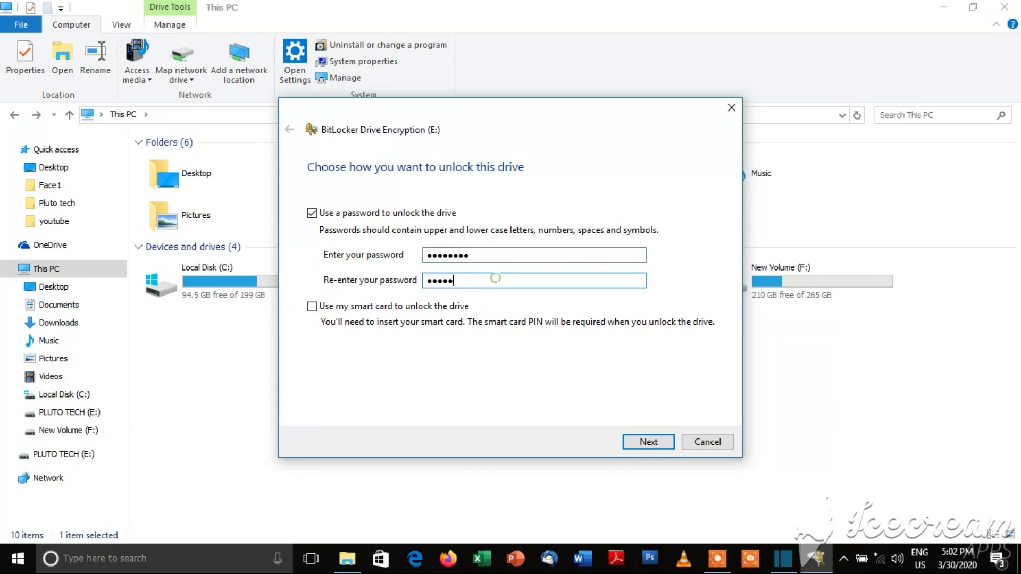
{"action": "type", "text": "•••"}
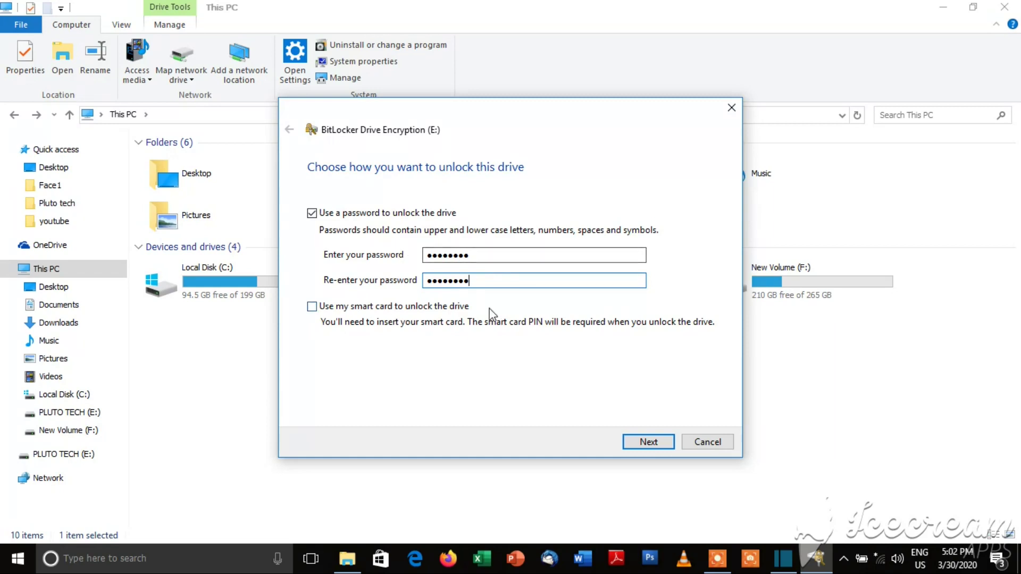
{"action": "left_click", "coordinate": [647, 442]}
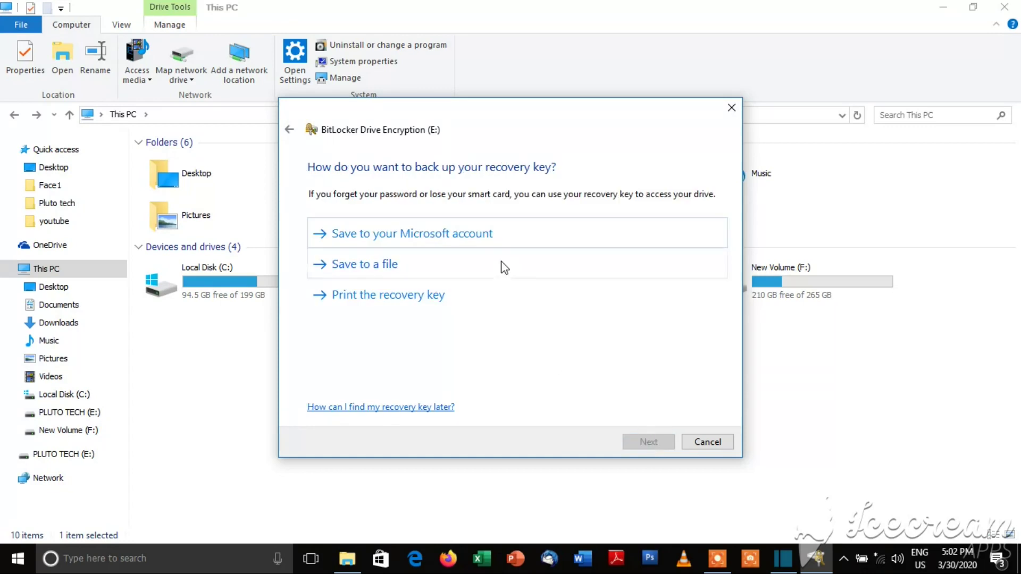
Step: Save the BitLocker recovery key as a text file in Downloads and continue
{"action": "left_click_drag", "start_coordinate": [496, 117], "coordinate": [491, 73]}
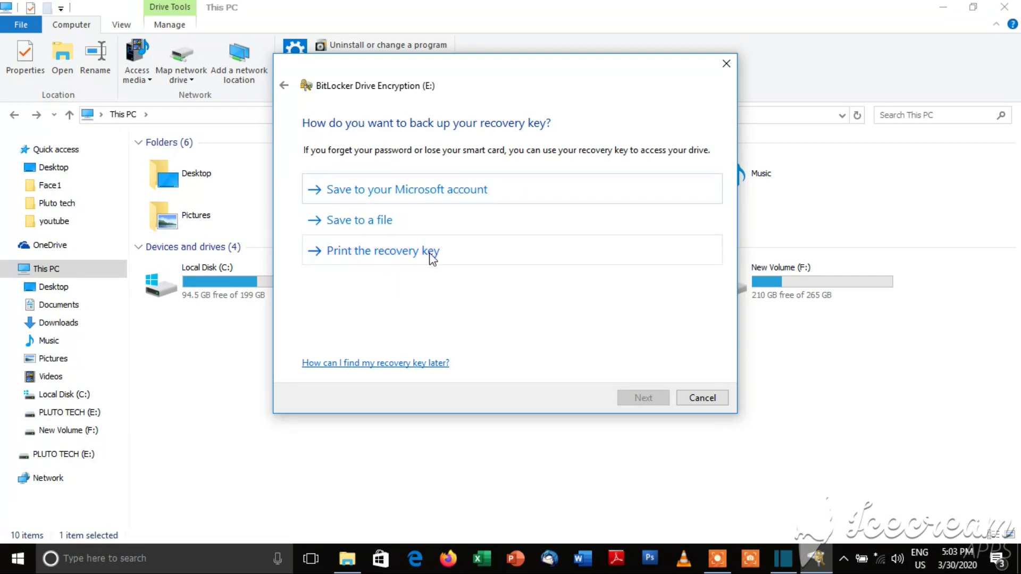
{"action": "left_click", "coordinate": [392, 227]}
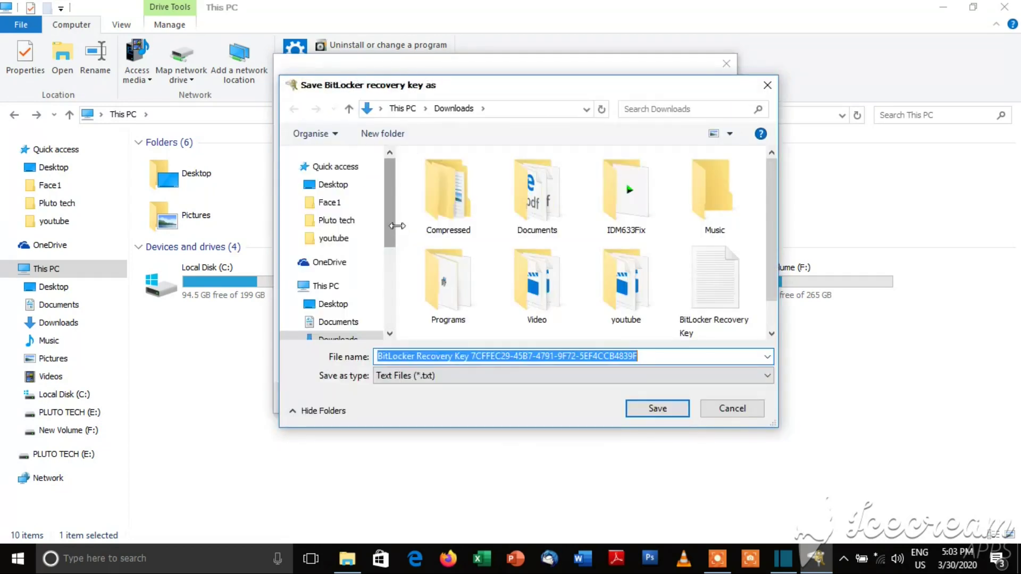
{"action": "scroll", "coordinate": [394, 229], "scroll_direction": "down", "scroll_amount": 1}
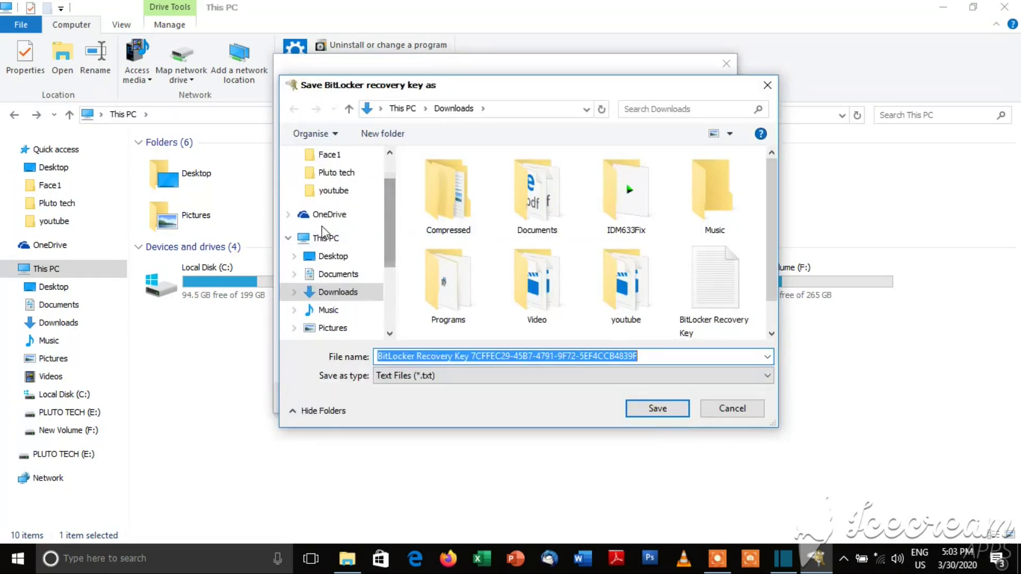
{"action": "left_click", "coordinate": [331, 236]}
{"action": "left_click", "coordinate": [351, 294]}
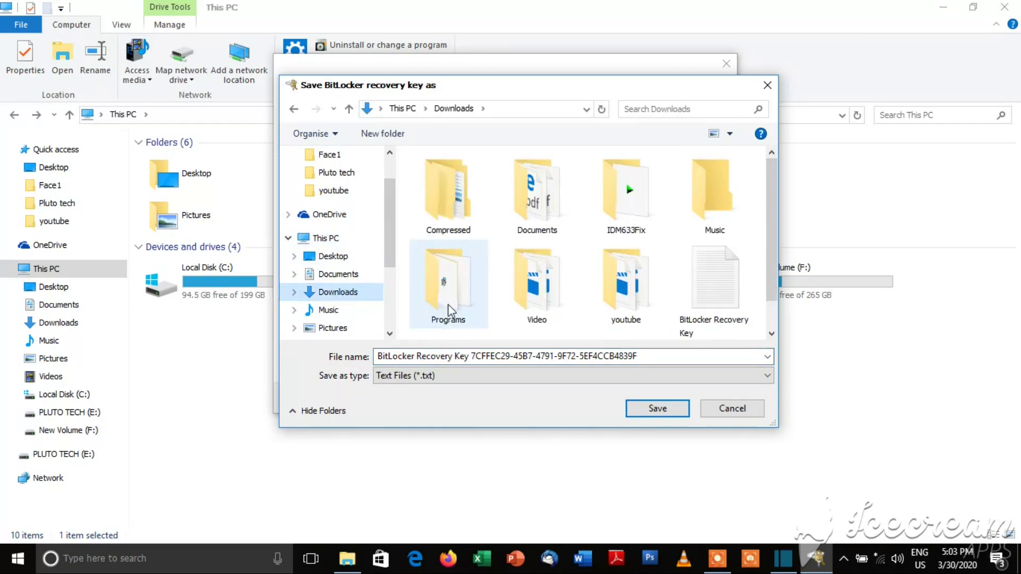
{"action": "left_click_drag", "start_coordinate": [768, 203], "coordinate": [770, 229]}
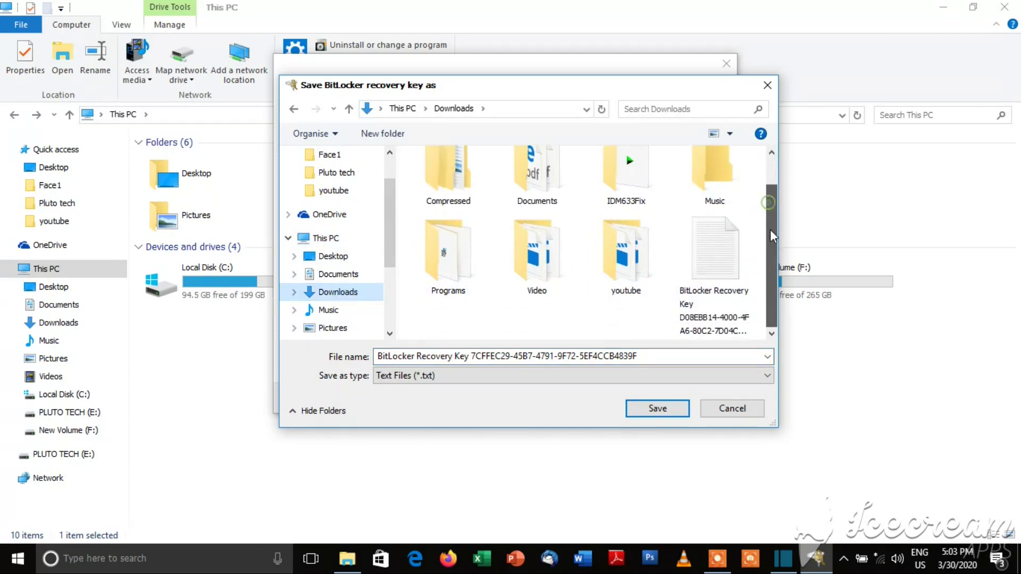
{"action": "left_click", "coordinate": [666, 414]}
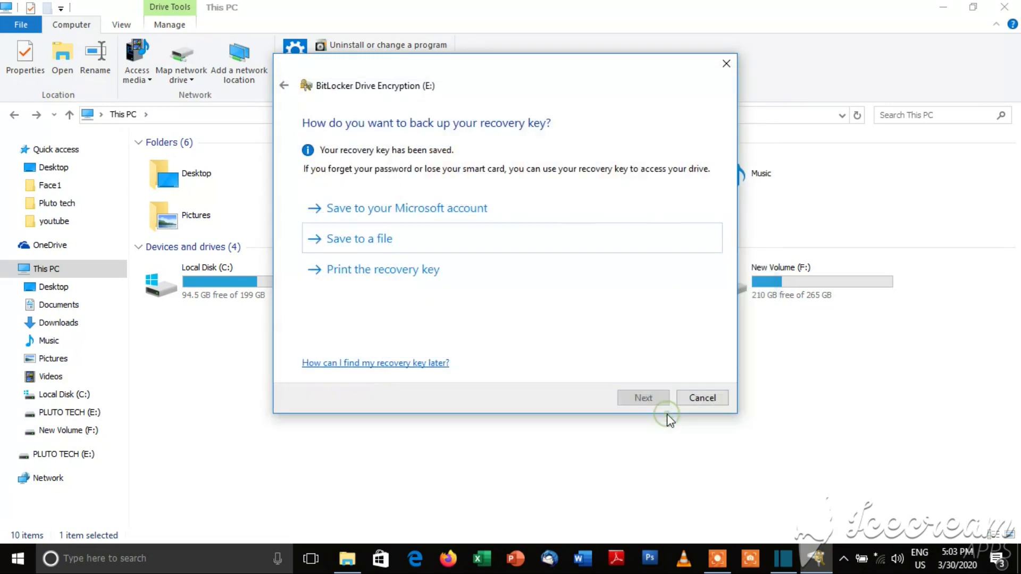
{"action": "left_click", "coordinate": [656, 397]}
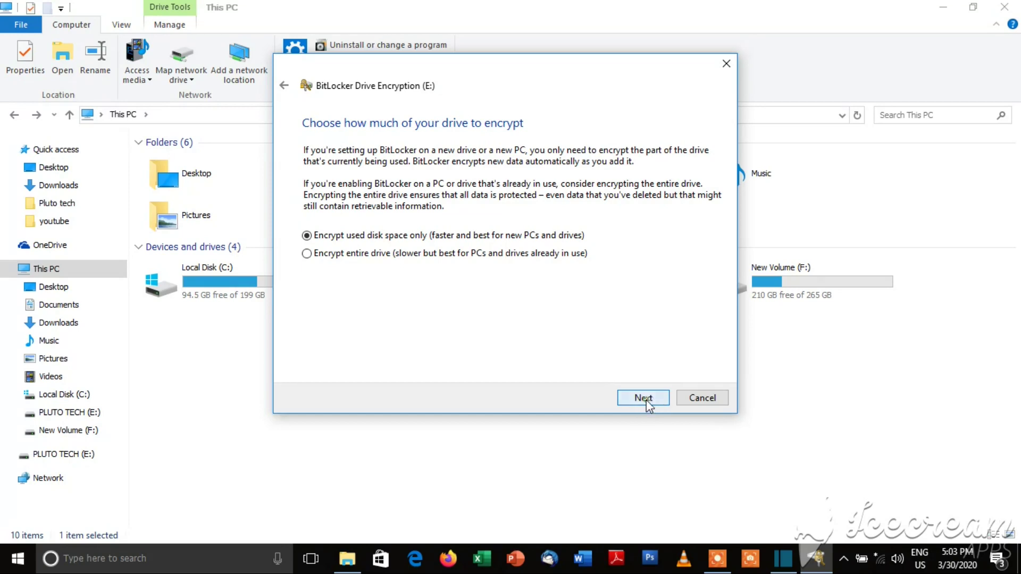
Step: Keep Compatible encryption mode and start encrypting PLUTO TECH (E:)
{"action": "left_click", "coordinate": [646, 399]}
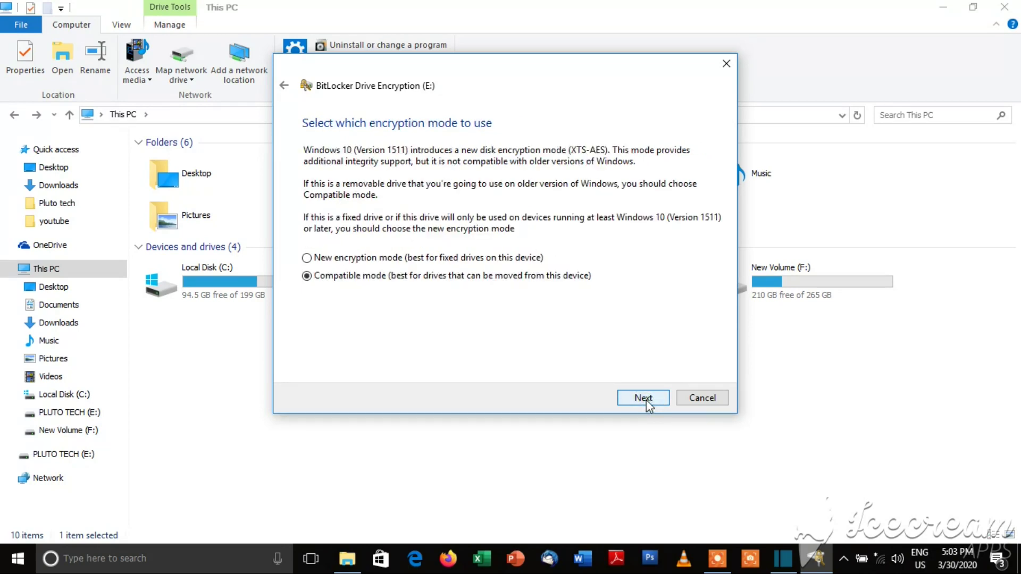
{"action": "left_click", "coordinate": [285, 85]}
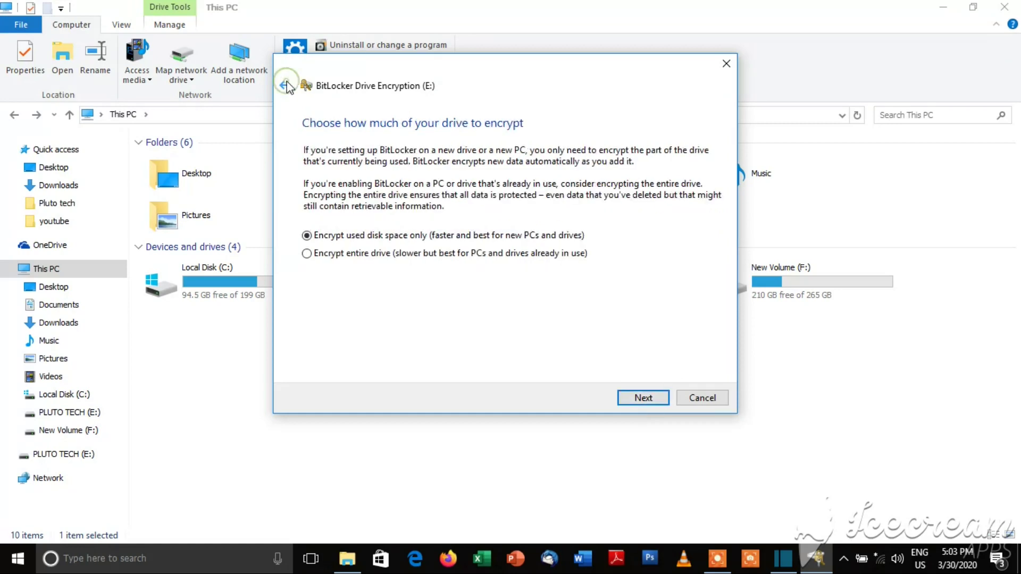
{"action": "left_click", "coordinate": [286, 85]}
{"action": "left_click", "coordinate": [650, 400]}
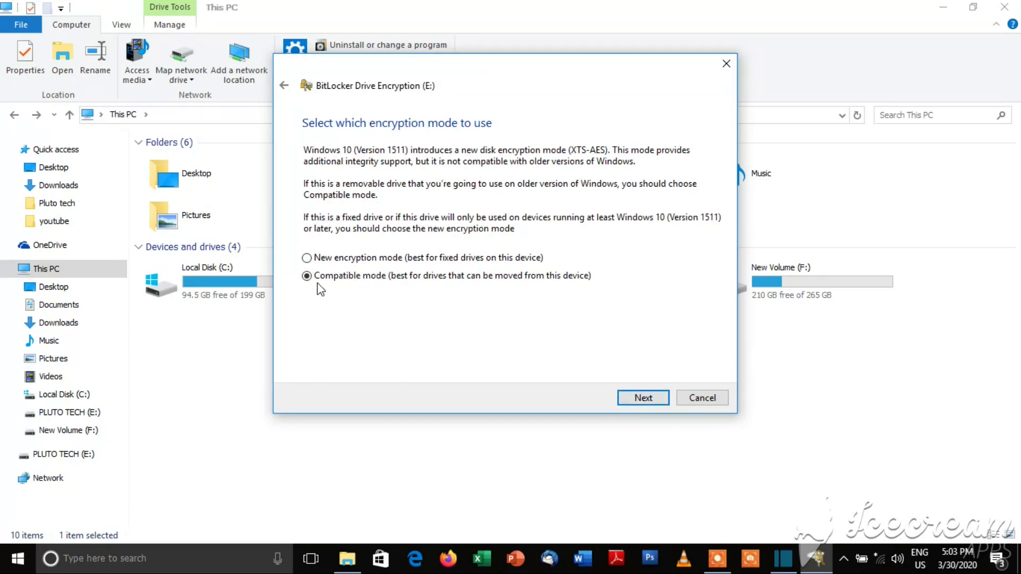
{"action": "left_click", "coordinate": [656, 398]}
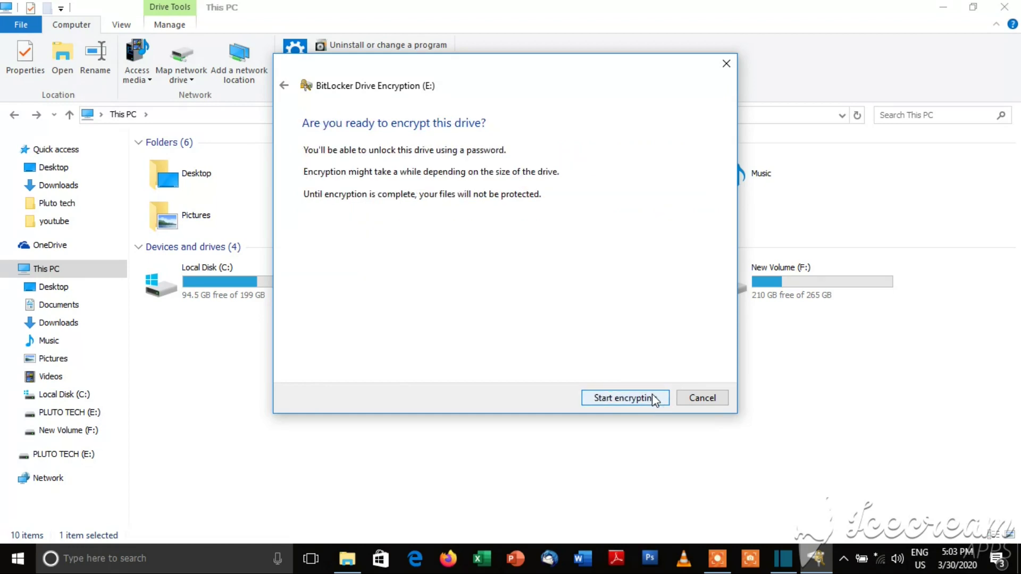
{"action": "left_click", "coordinate": [615, 402]}
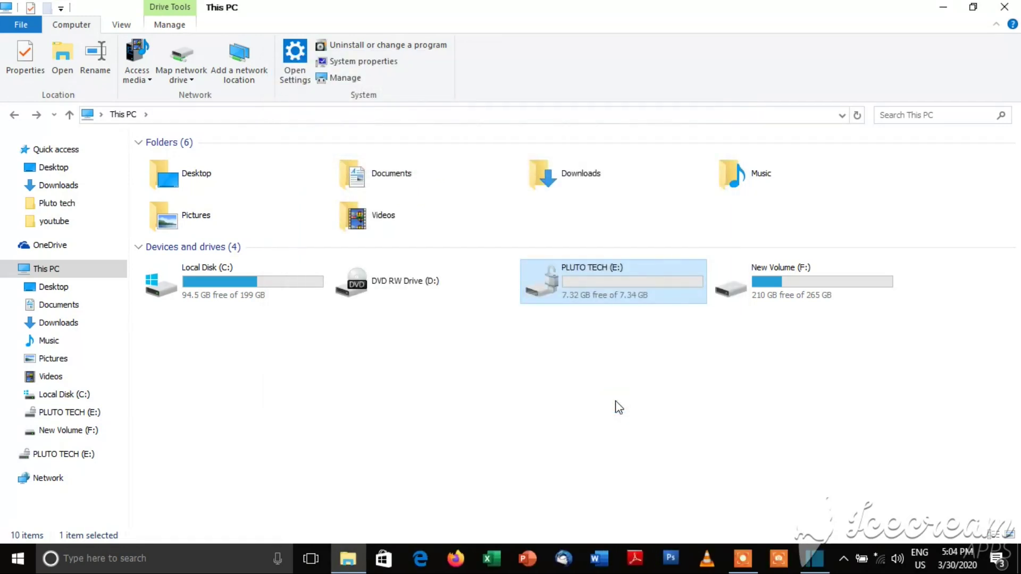
Step: Open PLUTO TECH (E:) twice to check file 33 is still there, returning to This PC
{"action": "double_click", "coordinate": [607, 280]}
{"action": "left_click", "coordinate": [14, 116]}
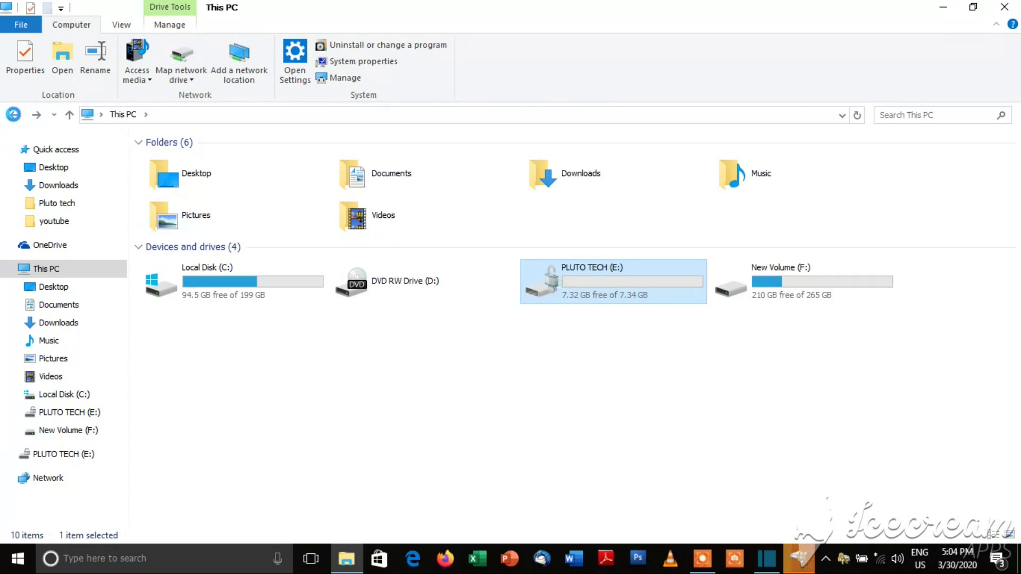
{"action": "double_click", "coordinate": [601, 300]}
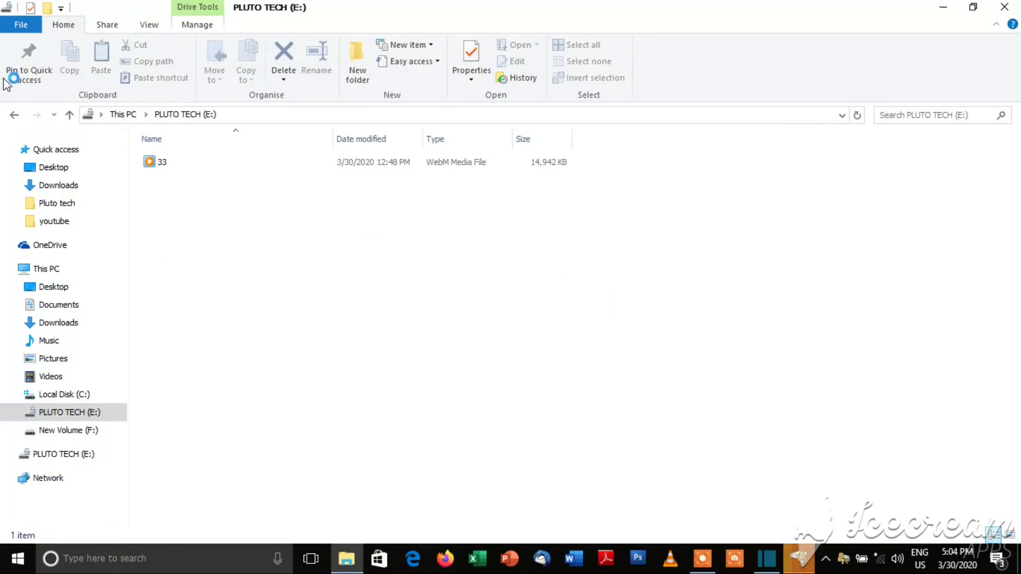
{"action": "left_click", "coordinate": [14, 115]}
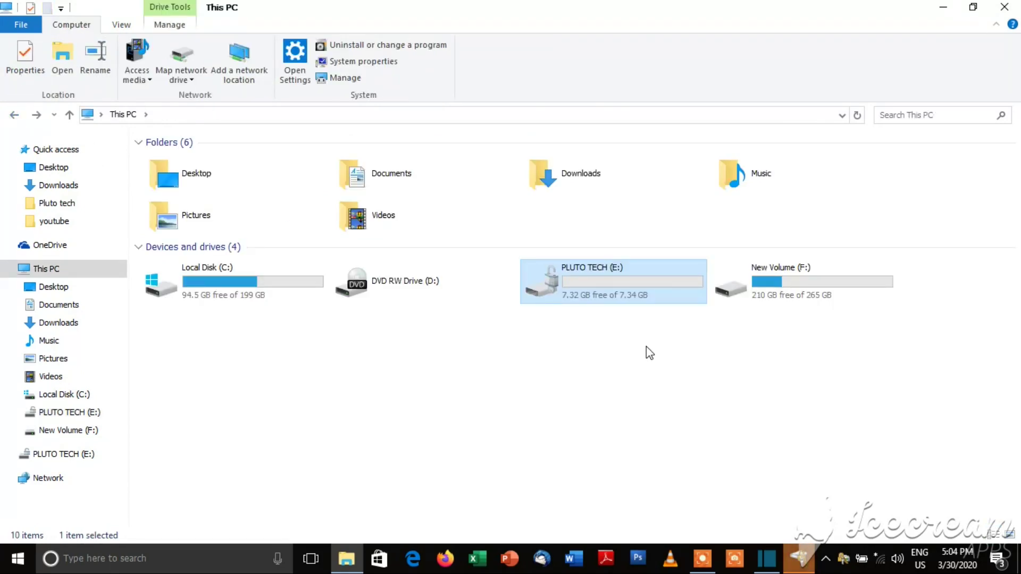
Step: Eject PLUTO TECH (E:), dismiss the 'Location is not available' error, and open locked (E:)'s password prompt
{"action": "left_click", "coordinate": [628, 287]}
{"action": "right_click", "coordinate": [630, 291]}
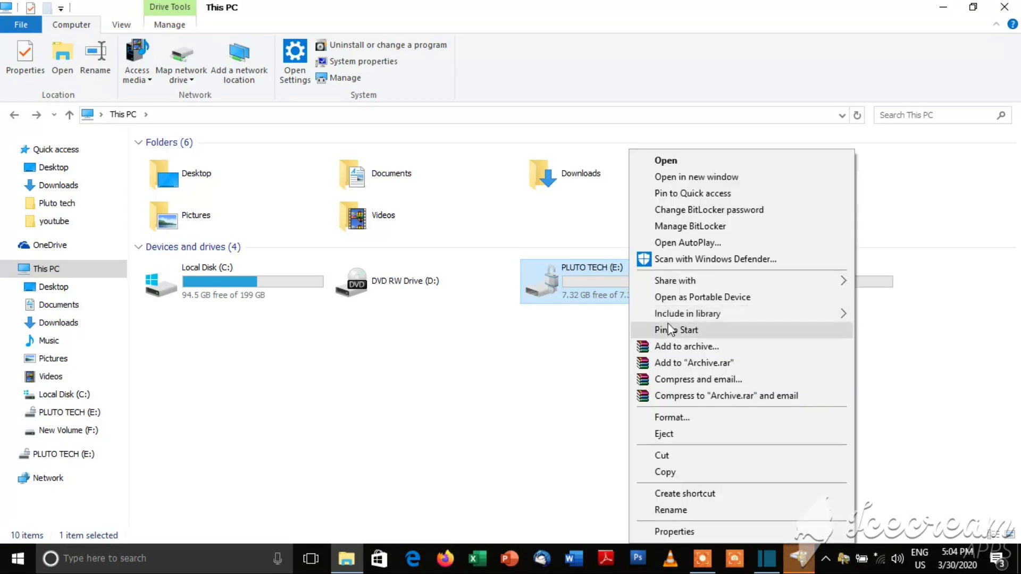
{"action": "left_click", "coordinate": [664, 434]}
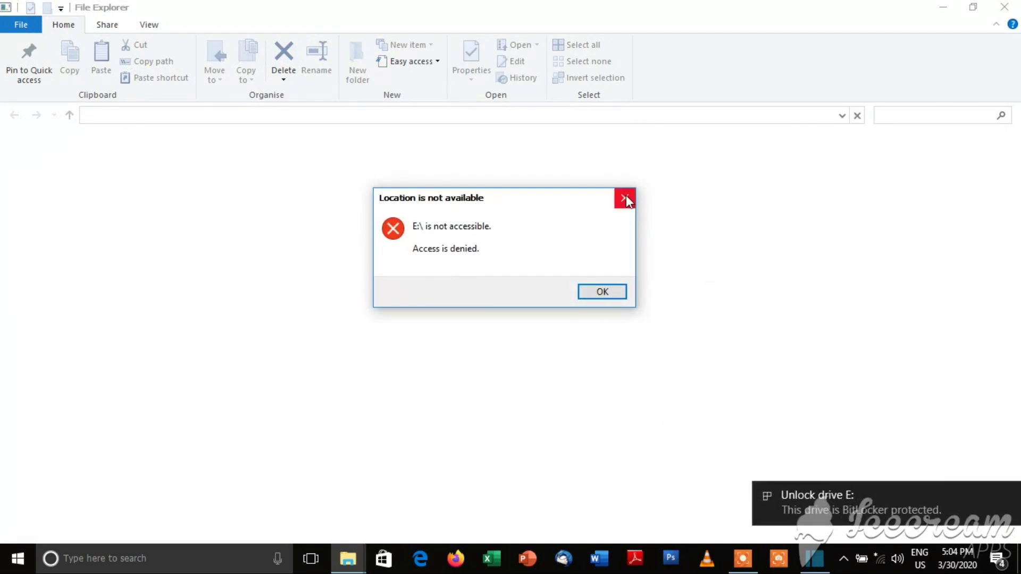
{"action": "left_click", "coordinate": [624, 197]}
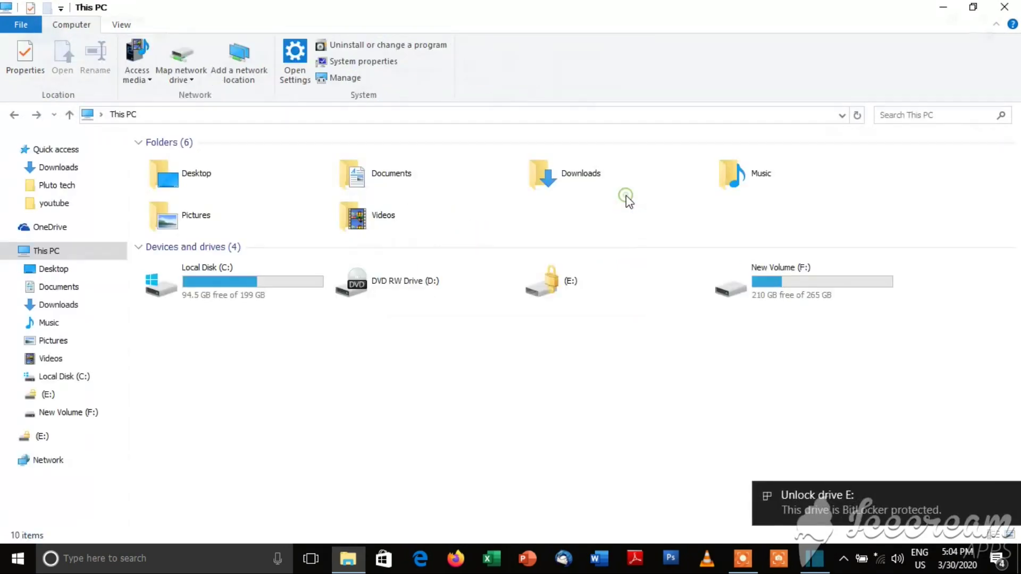
{"action": "double_click", "coordinate": [571, 281]}
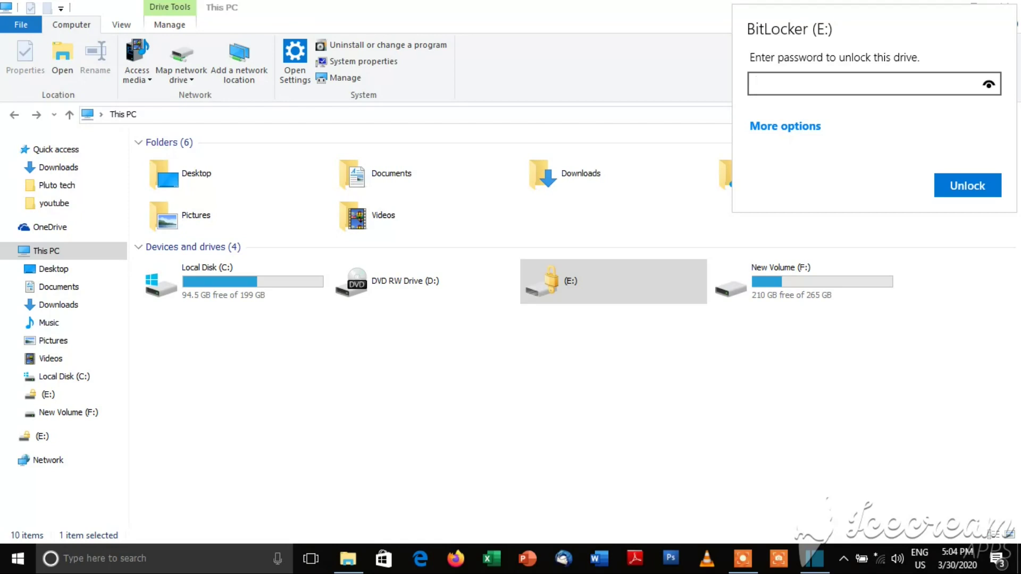
Step: Unlock drive E: with its BitLocker password, view file 33, then close the drive window
{"action": "type", "text": "••••••"}
{"action": "left_click", "coordinate": [984, 186]}
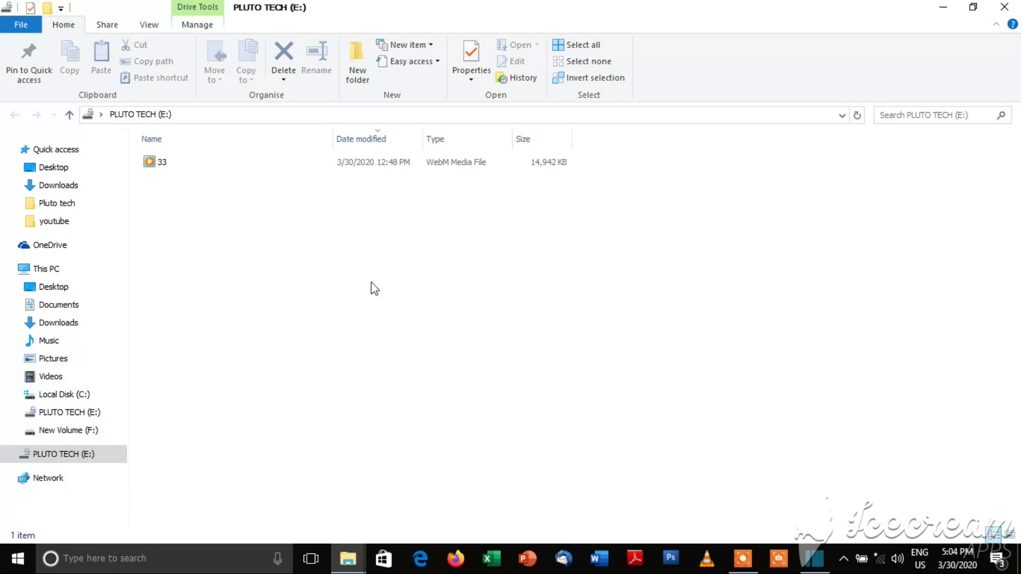
{"action": "left_click", "coordinate": [1004, 9]}
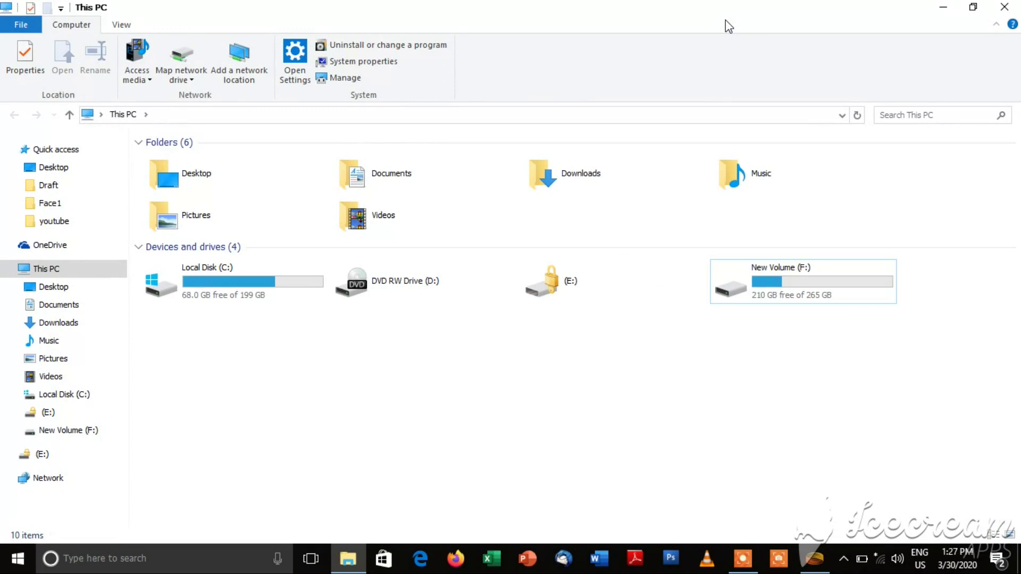
Step: Open the locked (E:) prompt and try a wrong six-digit password, which is rejected
{"action": "double_click", "coordinate": [568, 287]}
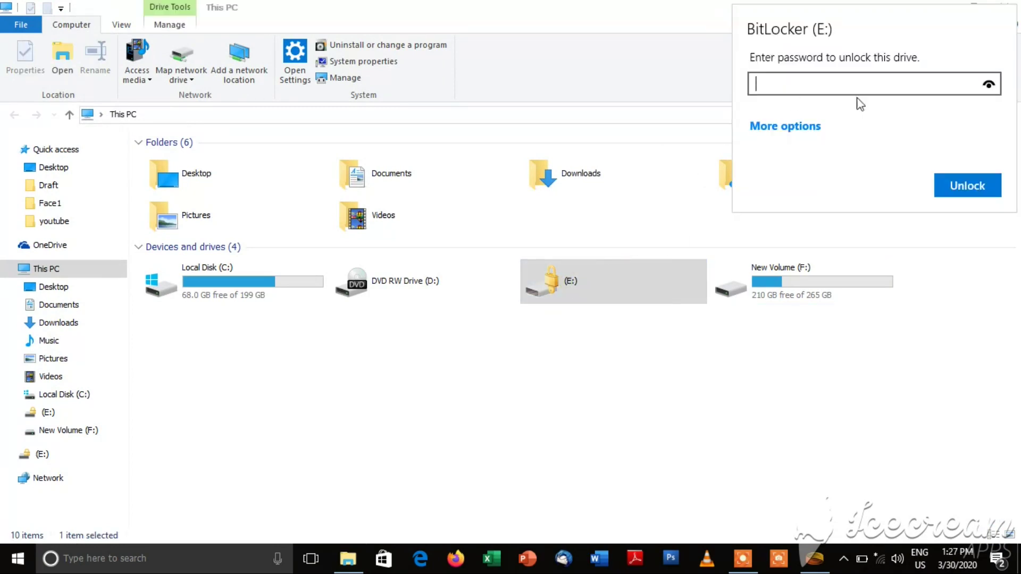
{"action": "left_click", "coordinate": [794, 130]}
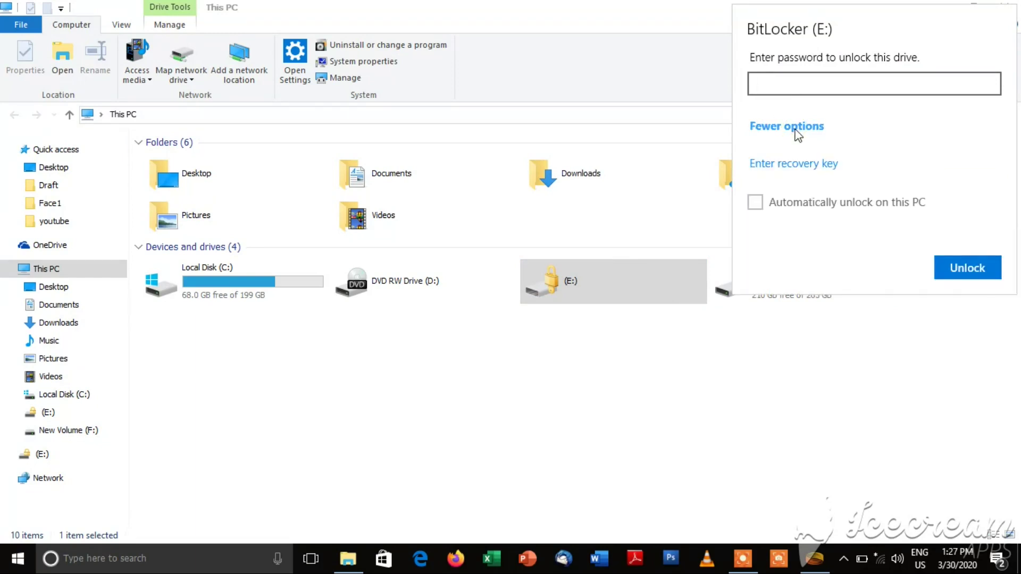
{"action": "left_click", "coordinate": [796, 130]}
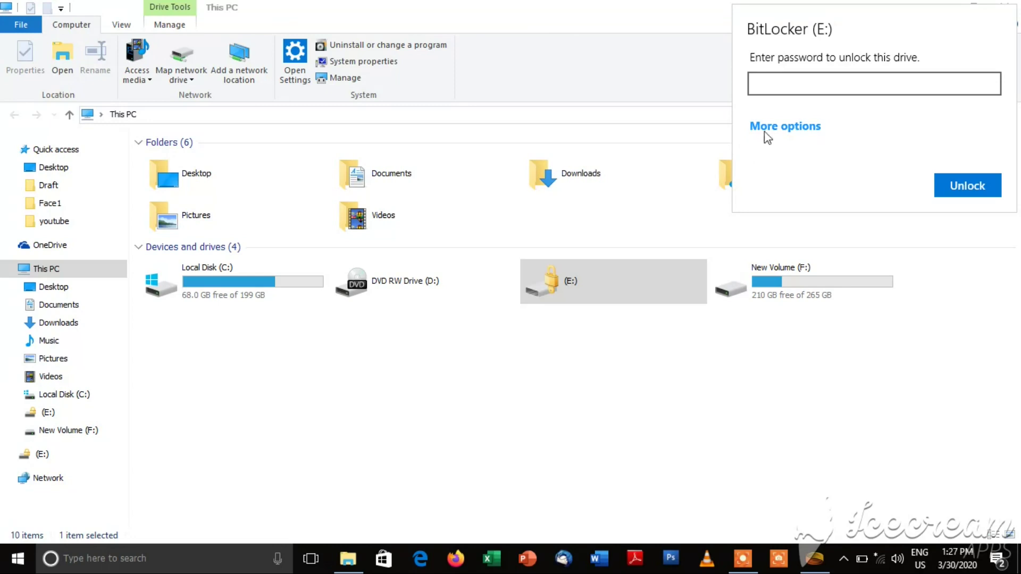
{"action": "left_click", "coordinate": [787, 81]}
{"action": "type", "text": "123456"}
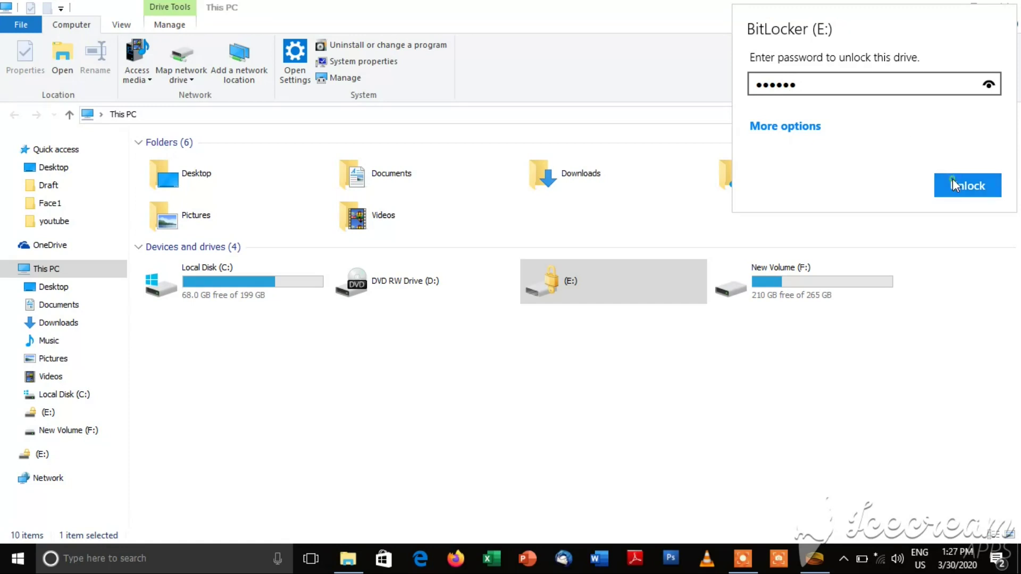
{"action": "left_click", "coordinate": [967, 192]}
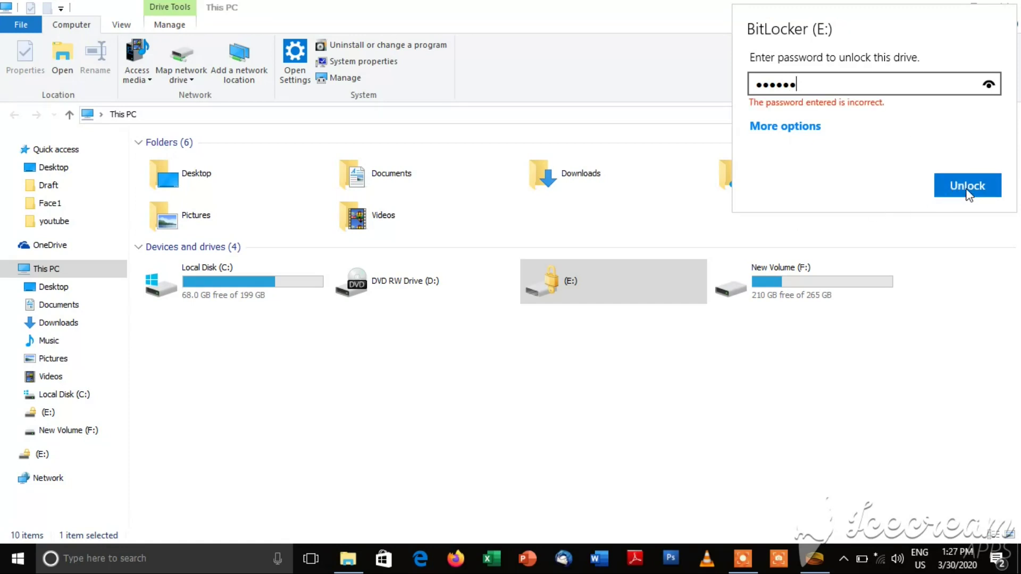
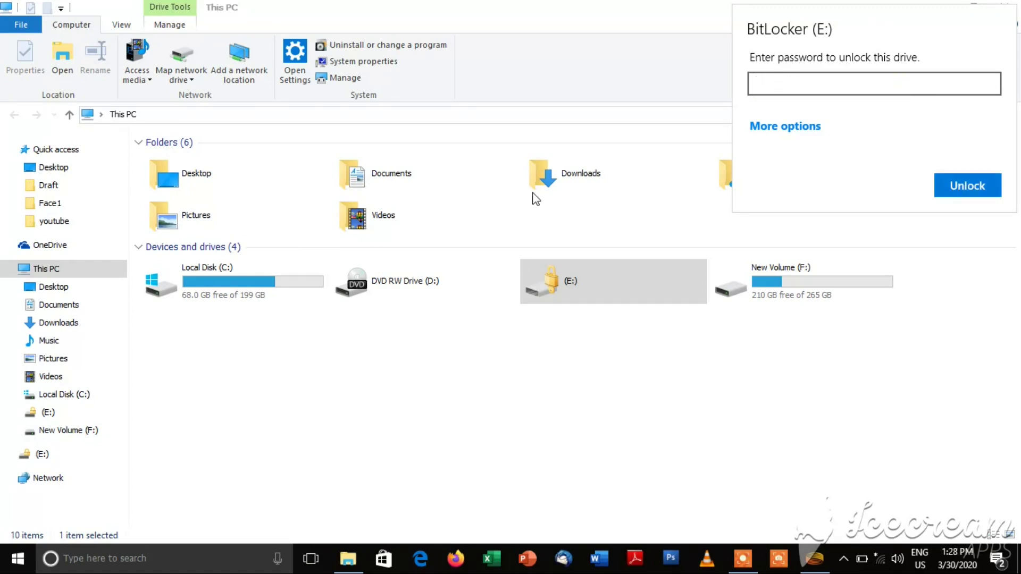
Step: Switch drive E:'s BitLocker unlock prompt to recovery-key entry via More options
{"action": "left_click", "coordinate": [792, 129]}
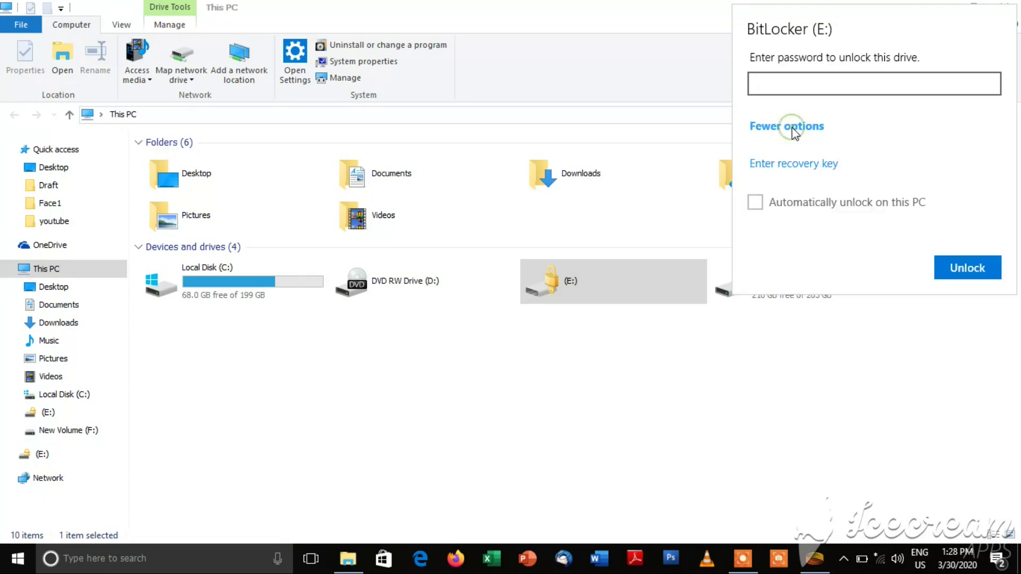
{"action": "left_click", "coordinate": [803, 169]}
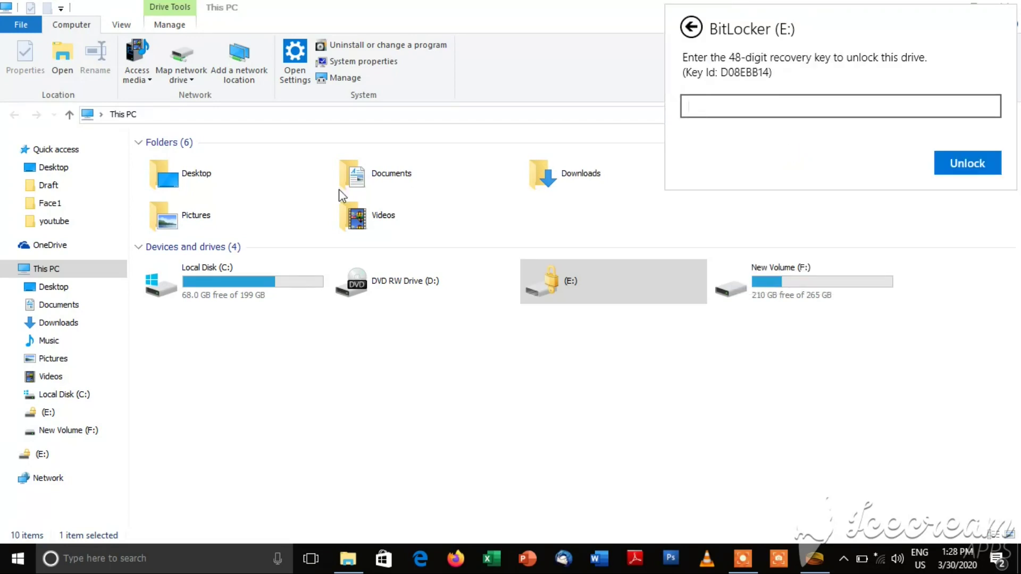
Step: Open the BitLocker Recovery Key file from Downloads and select its 48-digit recovery key
{"action": "left_click", "coordinate": [42, 271]}
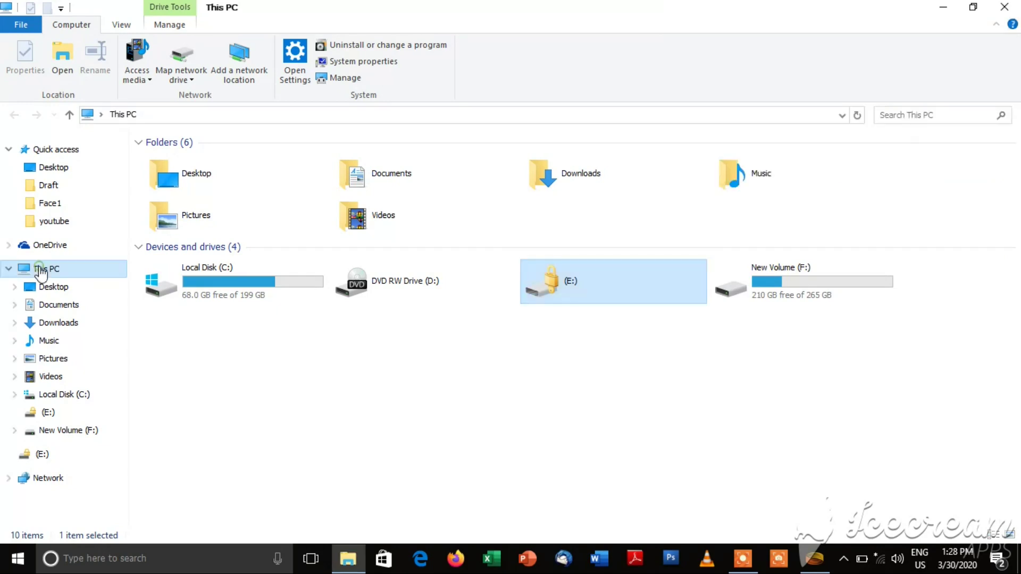
{"action": "left_click", "coordinate": [53, 322]}
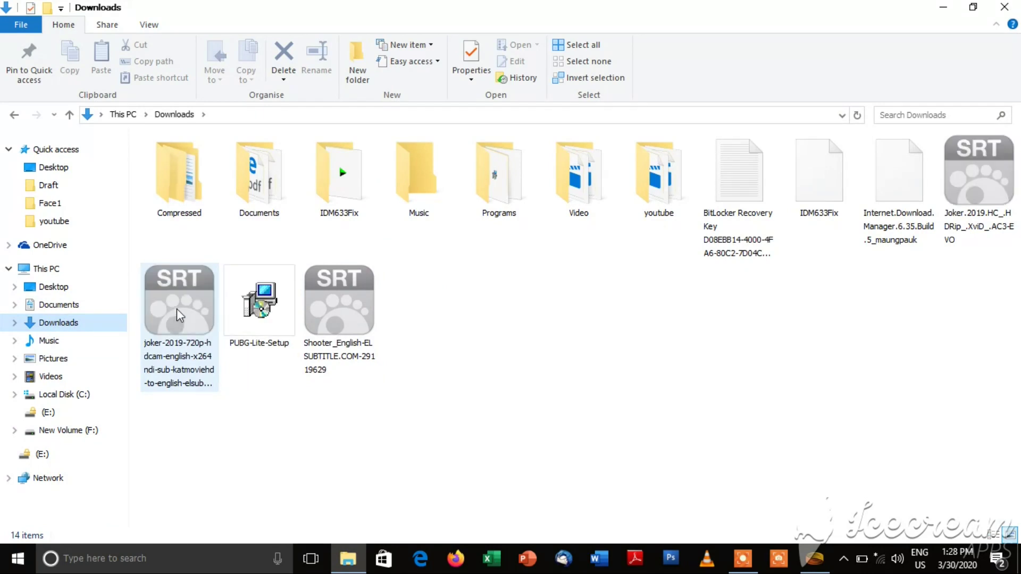
{"action": "double_click", "coordinate": [736, 190]}
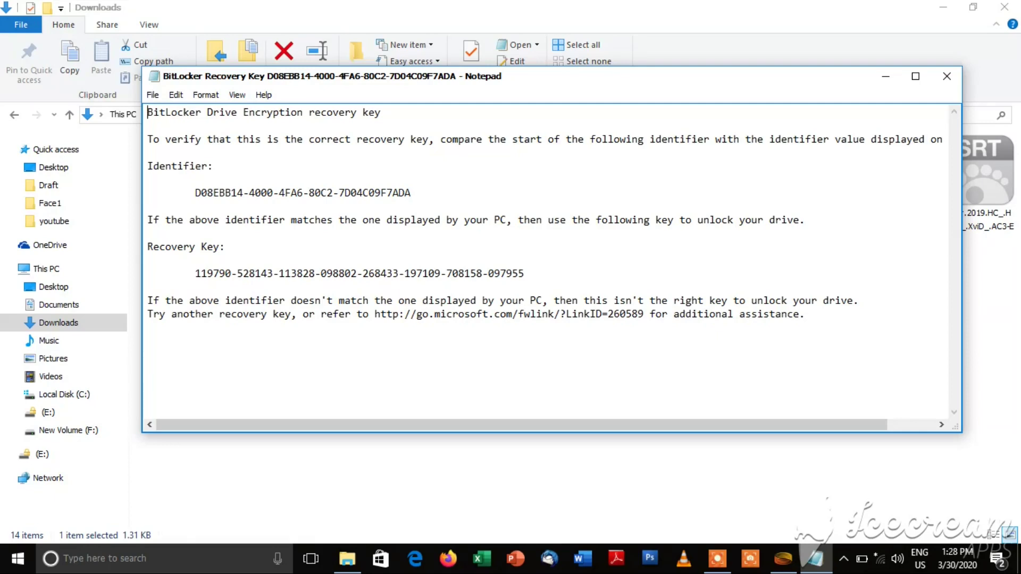
{"action": "left_click_drag", "start_coordinate": [148, 246], "coordinate": [524, 273]}
{"action": "key", "text": "ctrl+c"}
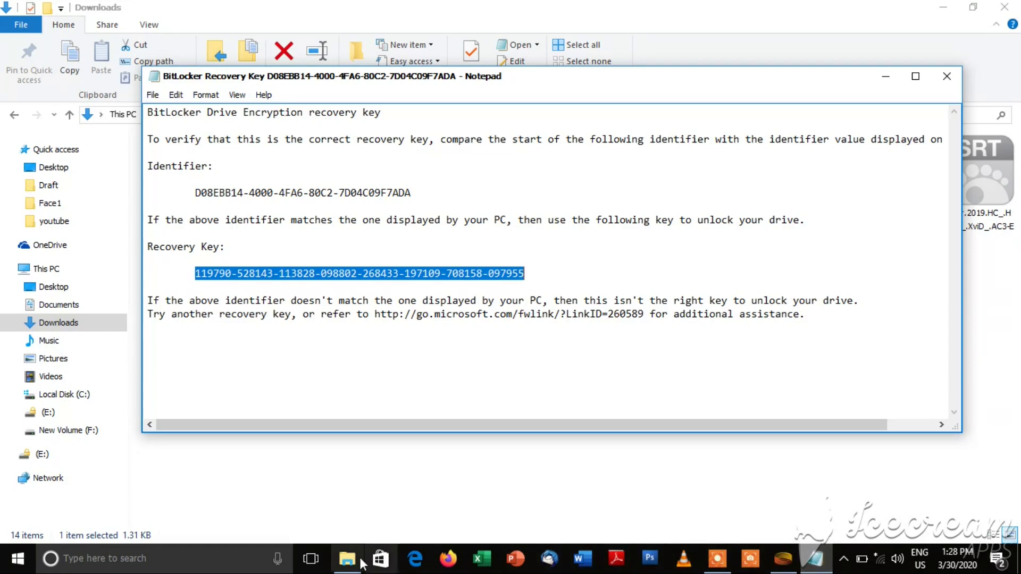
Step: Paste the copied recovery key into drive E:'s prompt and unlock PLUTO TECH
{"action": "left_click", "coordinate": [44, 453]}
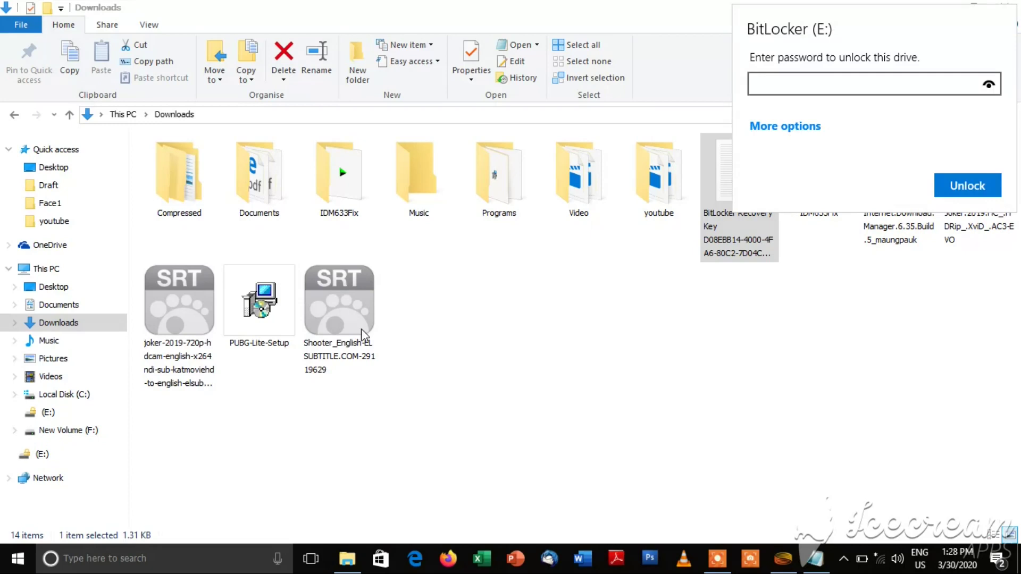
{"action": "left_click", "coordinate": [773, 128]}
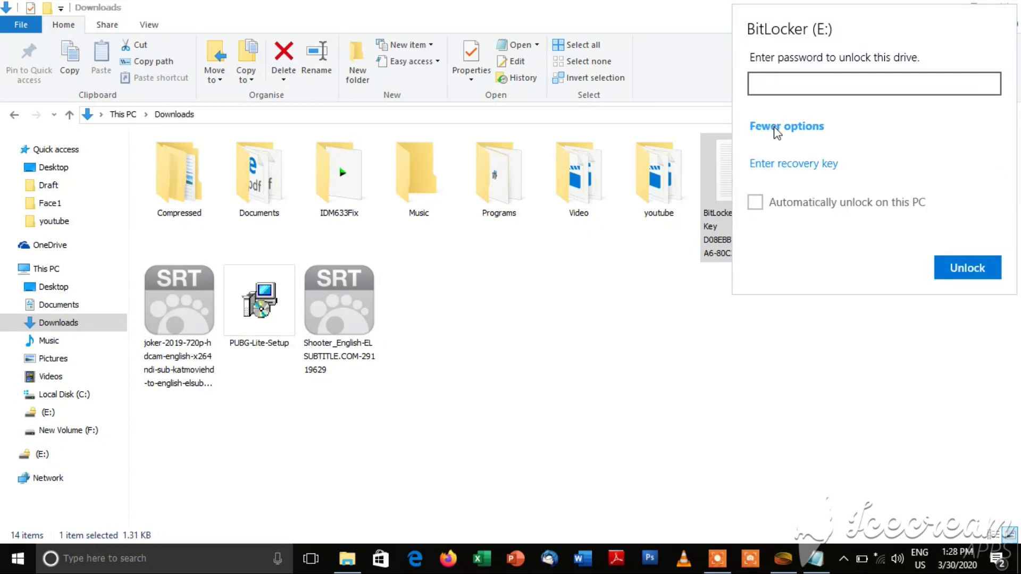
{"action": "left_click", "coordinate": [781, 168]}
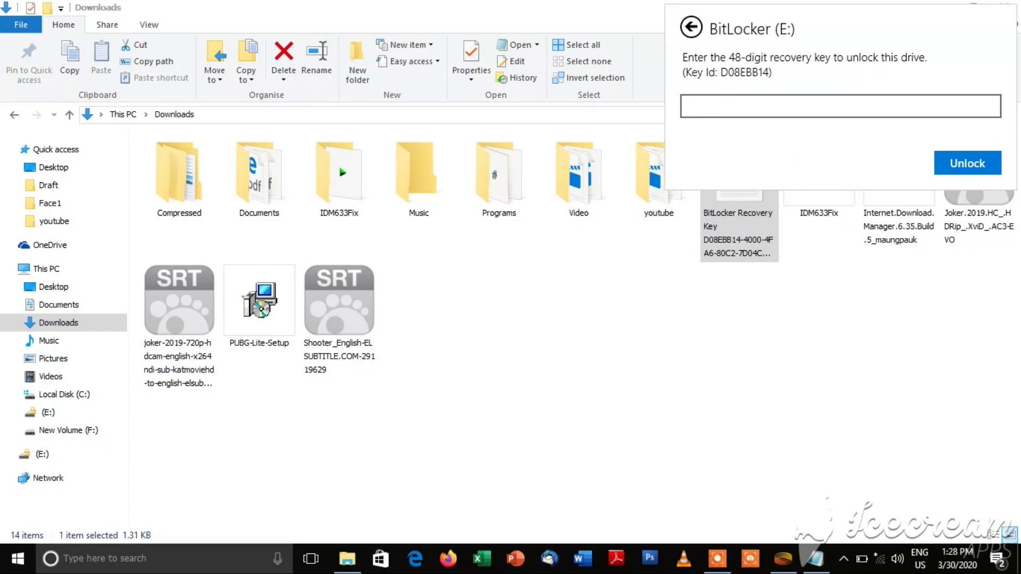
{"action": "key", "text": "ctrl+v"}
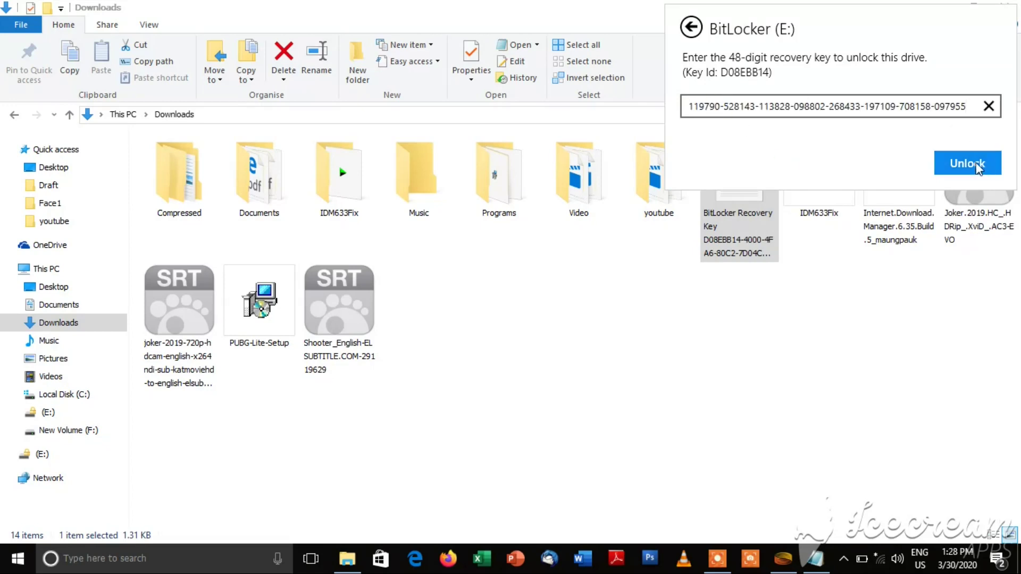
{"action": "left_click", "coordinate": [978, 167]}
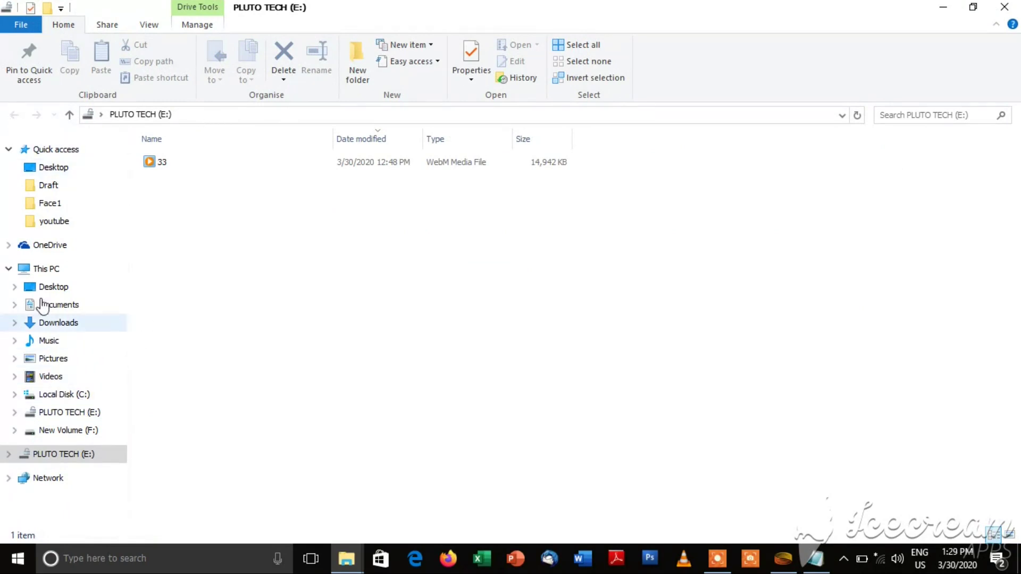
Step: Open PLUTO TECH (E:) twice from This PC, going back to This PC each time
{"action": "left_click", "coordinate": [45, 270]}
{"action": "double_click", "coordinate": [601, 287]}
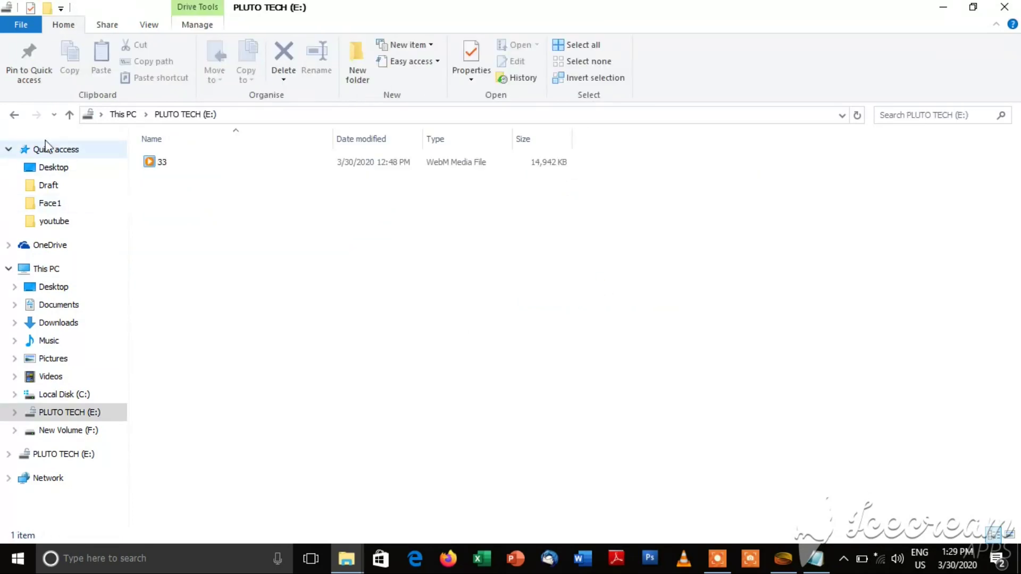
{"action": "left_click", "coordinate": [14, 115]}
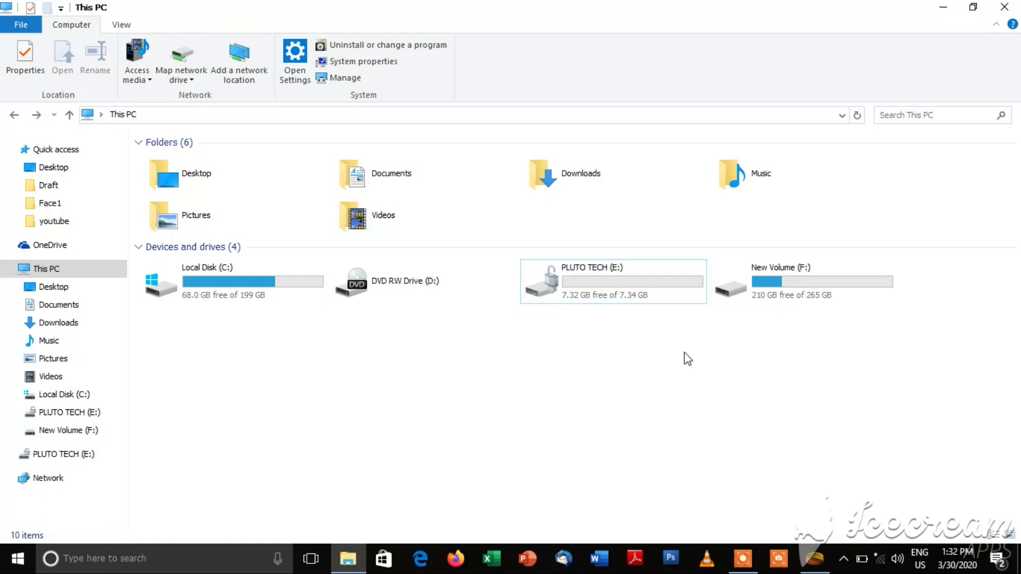
{"action": "double_click", "coordinate": [604, 288]}
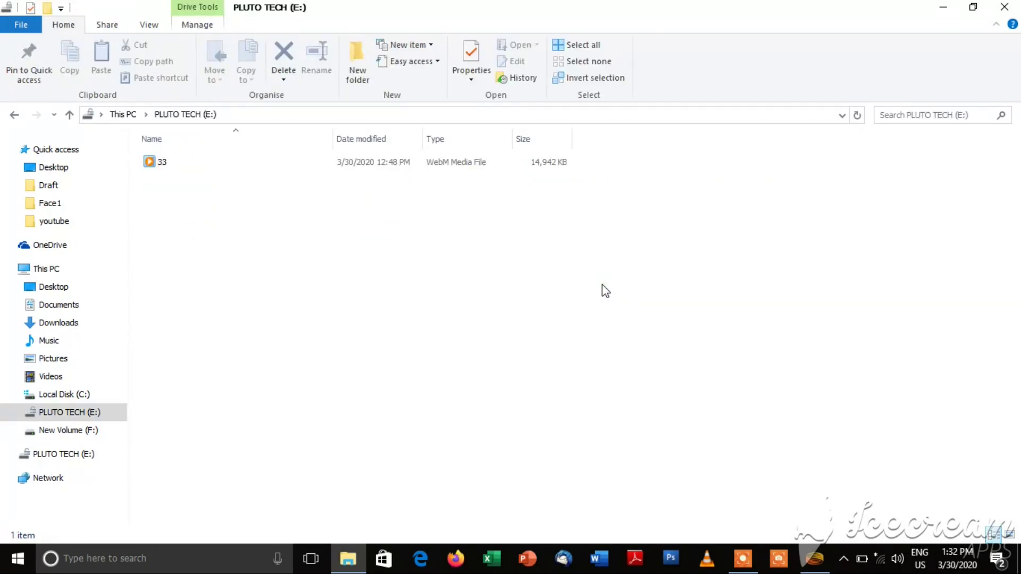
{"action": "left_click", "coordinate": [14, 115]}
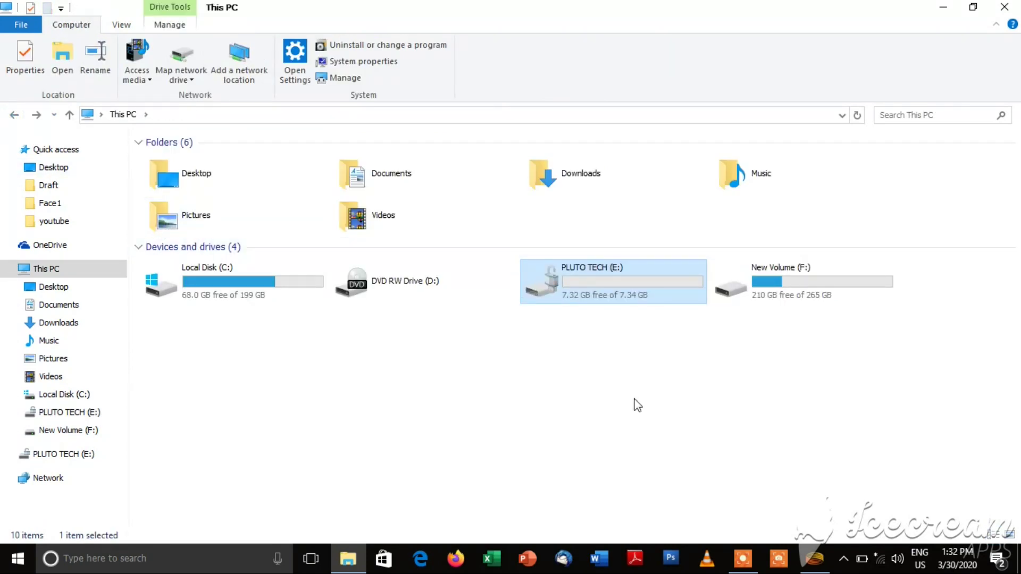
Step: Search 'con' to open Control Panel, then open BitLocker Drive Encryption and raise the window
{"action": "left_click", "coordinate": [111, 559]}
{"action": "type", "text": "con"}
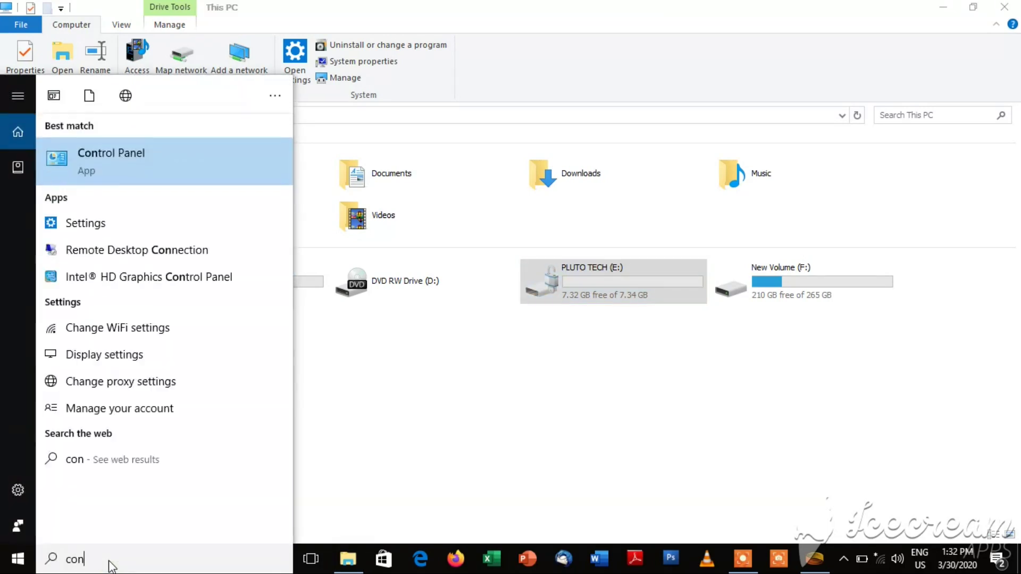
{"action": "left_click", "coordinate": [109, 156]}
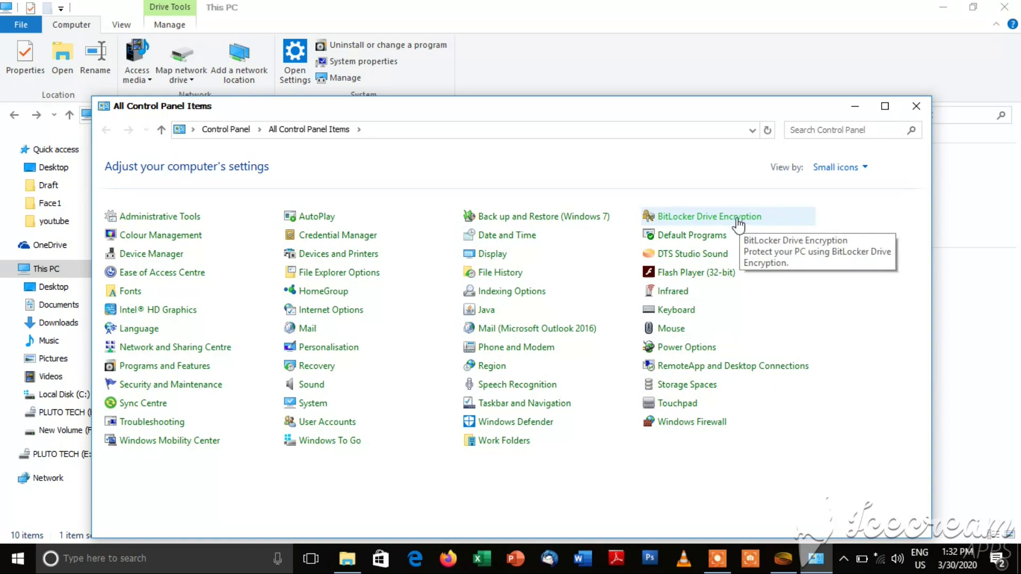
{"action": "left_click", "coordinate": [699, 217]}
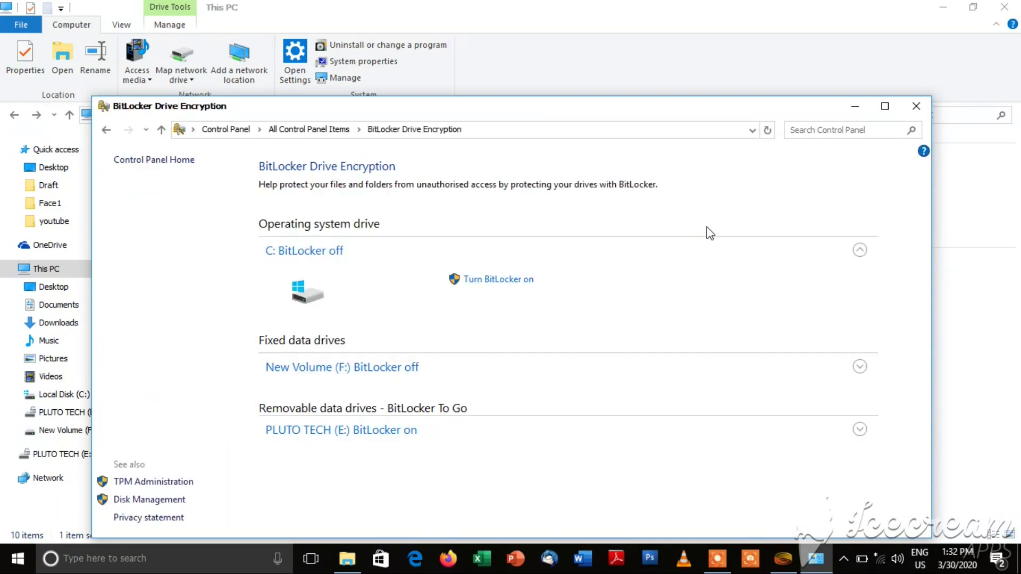
{"action": "left_click_drag", "start_coordinate": [674, 111], "coordinate": [672, 45]}
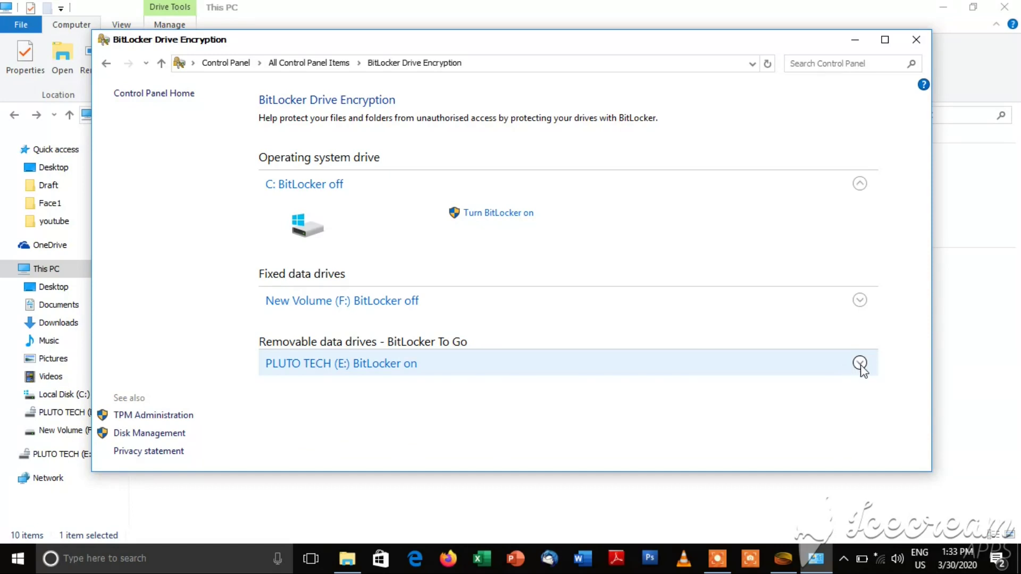
Step: Turn off BitLocker for PLUTO TECH (E:) and confirm to decrypt the drive
{"action": "left_click", "coordinate": [860, 364]}
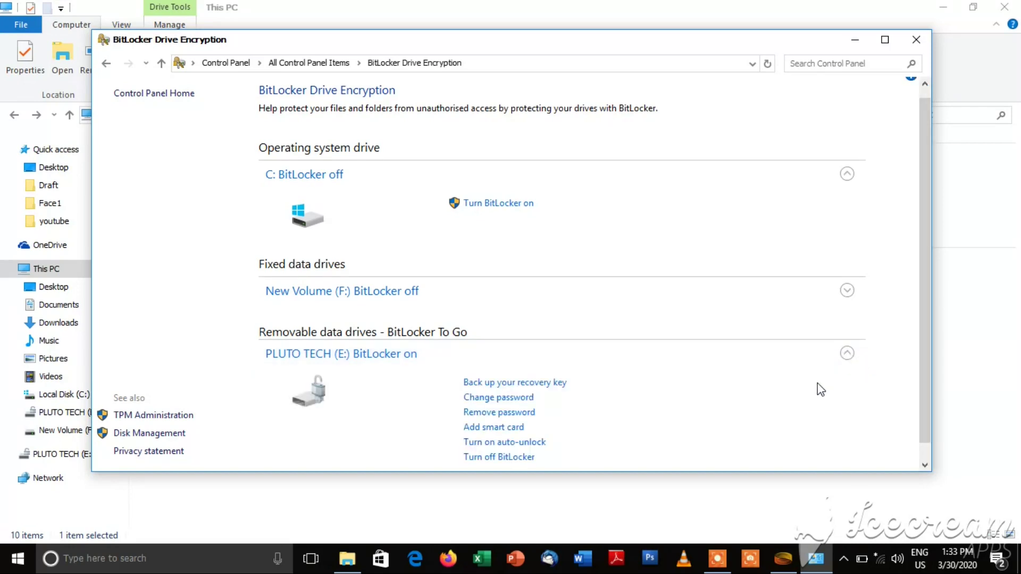
{"action": "scroll", "coordinate": [821, 390], "scroll_direction": "down", "scroll_amount": 1}
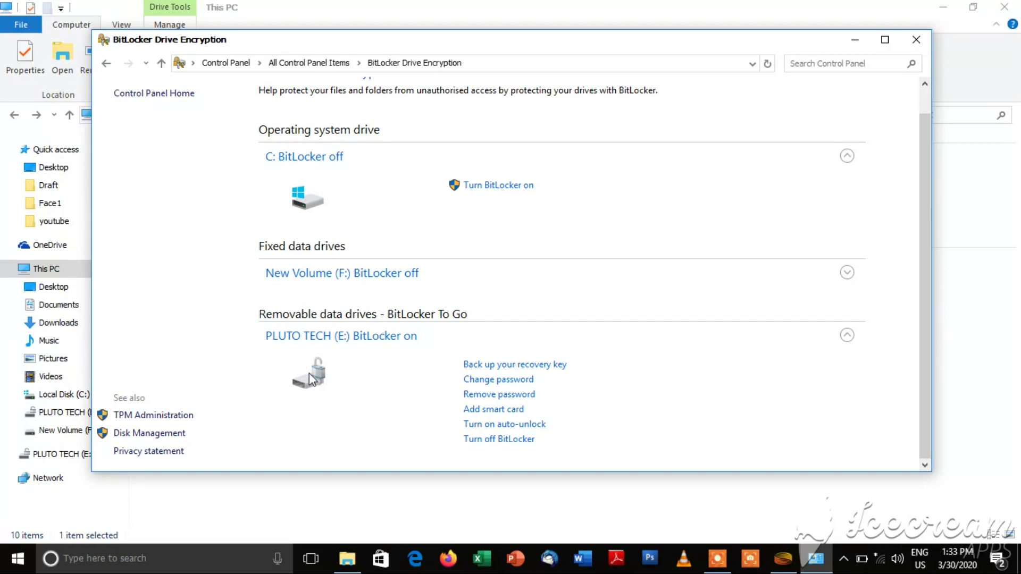
{"action": "left_click", "coordinate": [506, 440]}
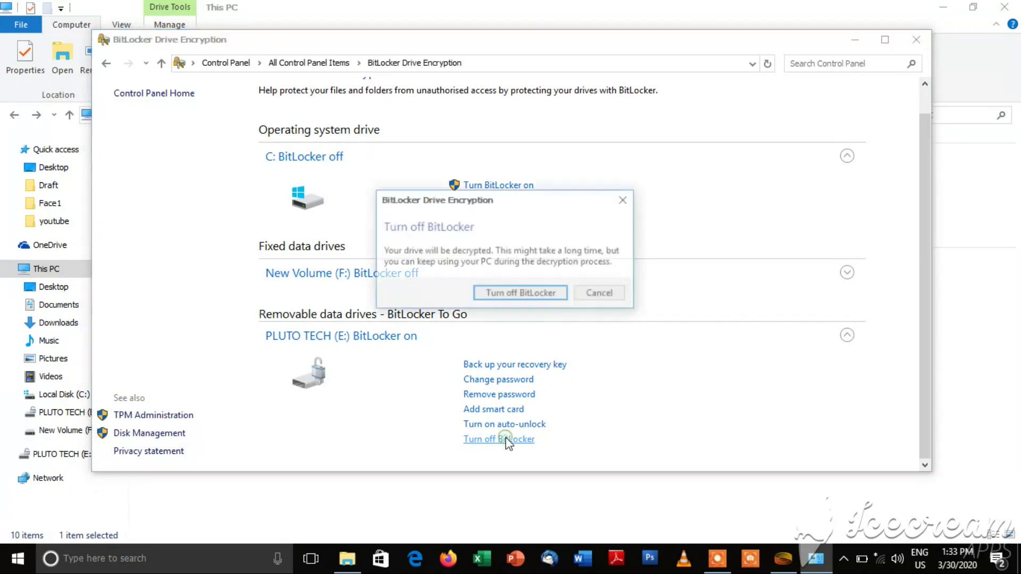
{"action": "left_click", "coordinate": [505, 300]}
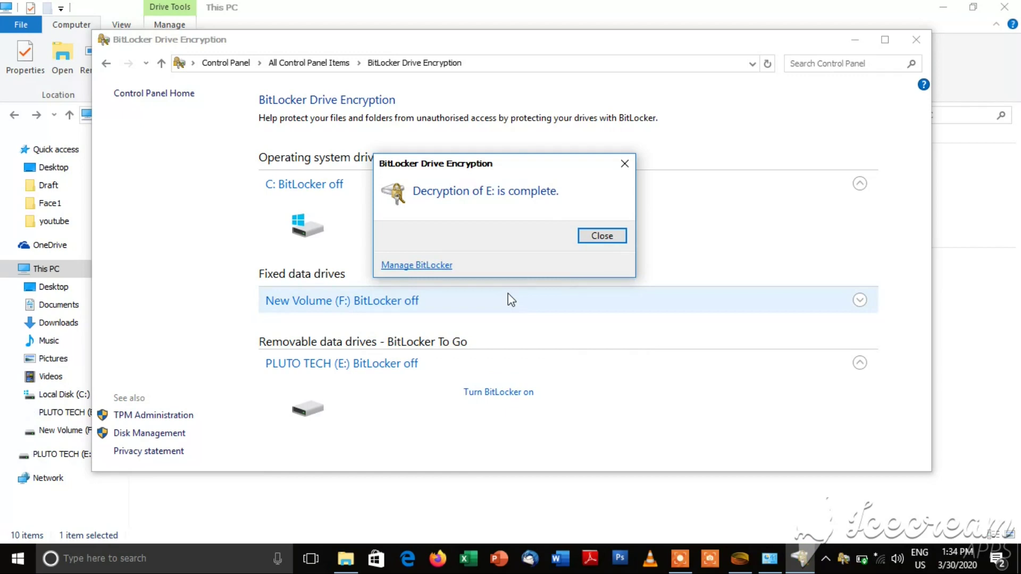
Step: Close the decryption message and BitLocker window, then open PLUTO TECH (E:) twice to see file 33
{"action": "left_click", "coordinate": [603, 238]}
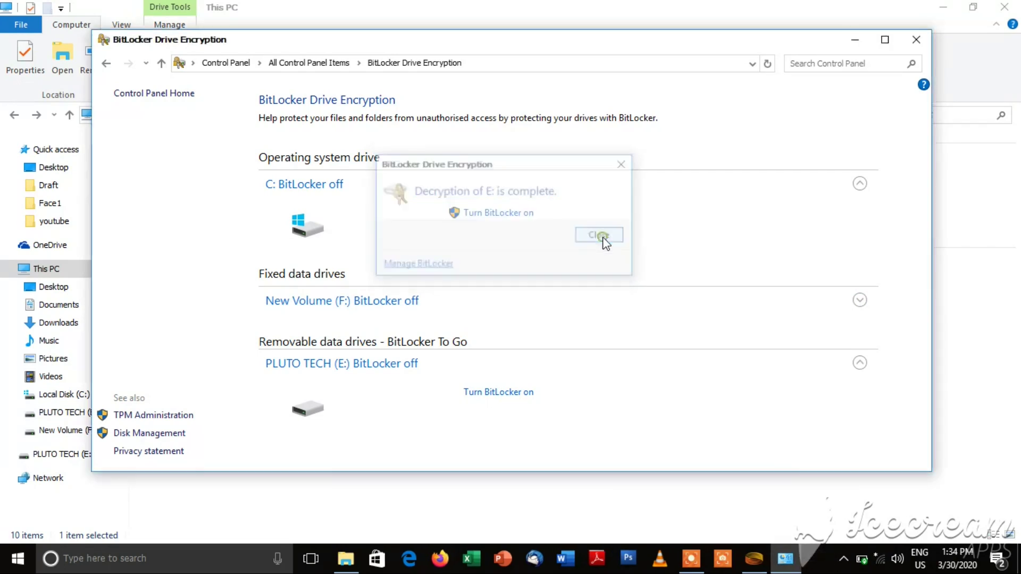
{"action": "left_click", "coordinate": [913, 40]}
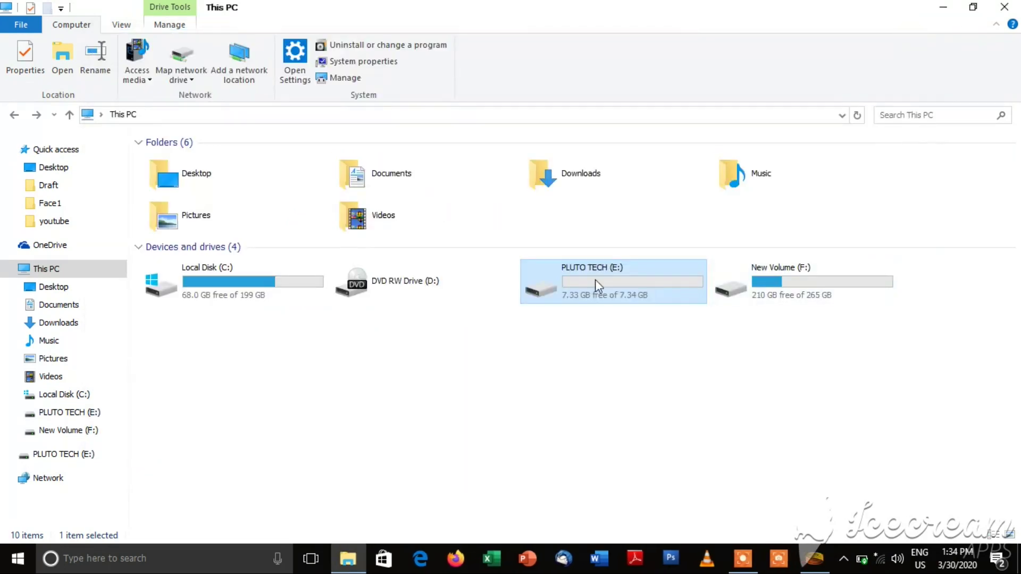
{"action": "double_click", "coordinate": [593, 280]}
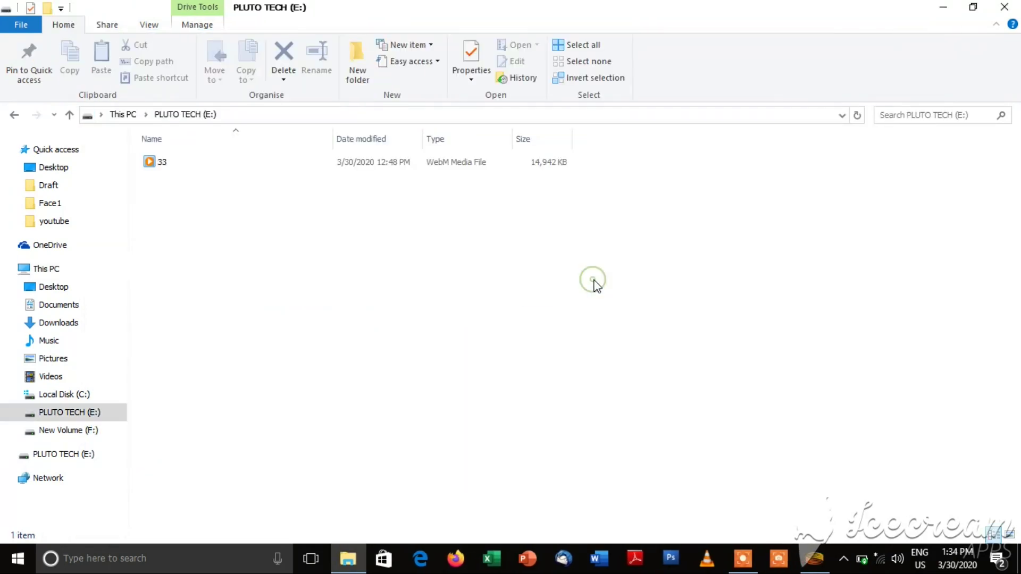
{"action": "left_click", "coordinate": [13, 114]}
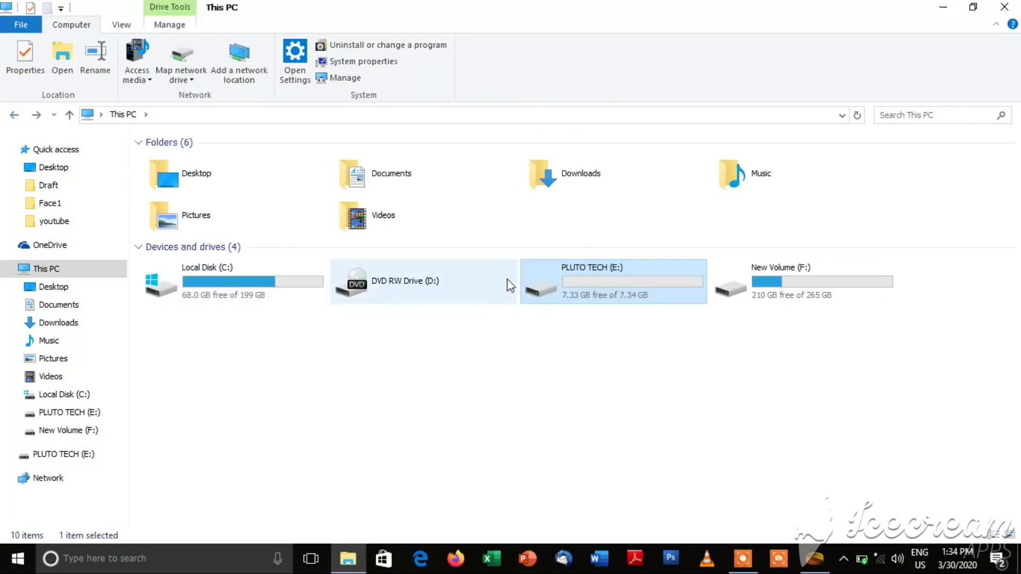
{"action": "double_click", "coordinate": [583, 286]}
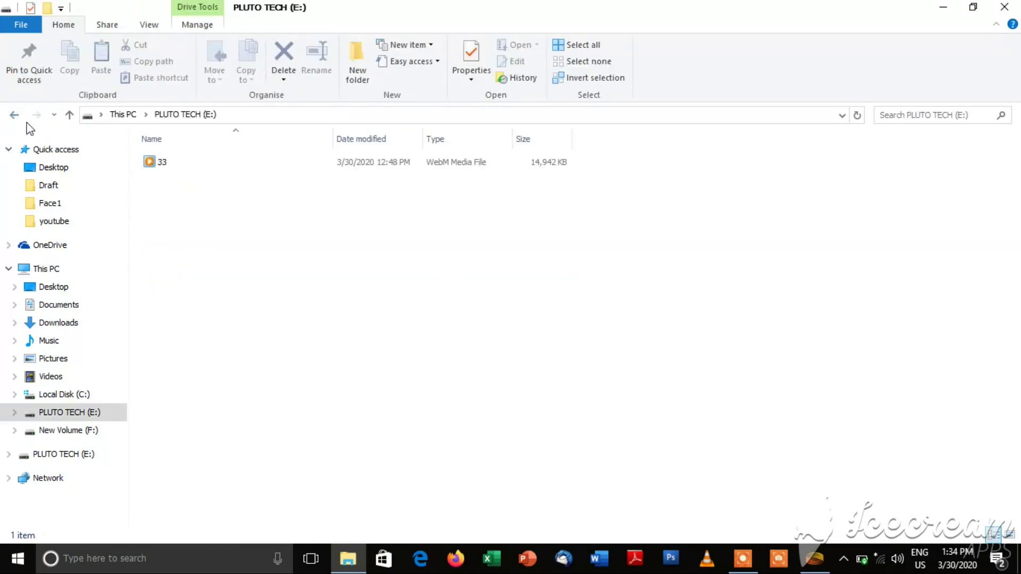
{"action": "left_click", "coordinate": [14, 114]}
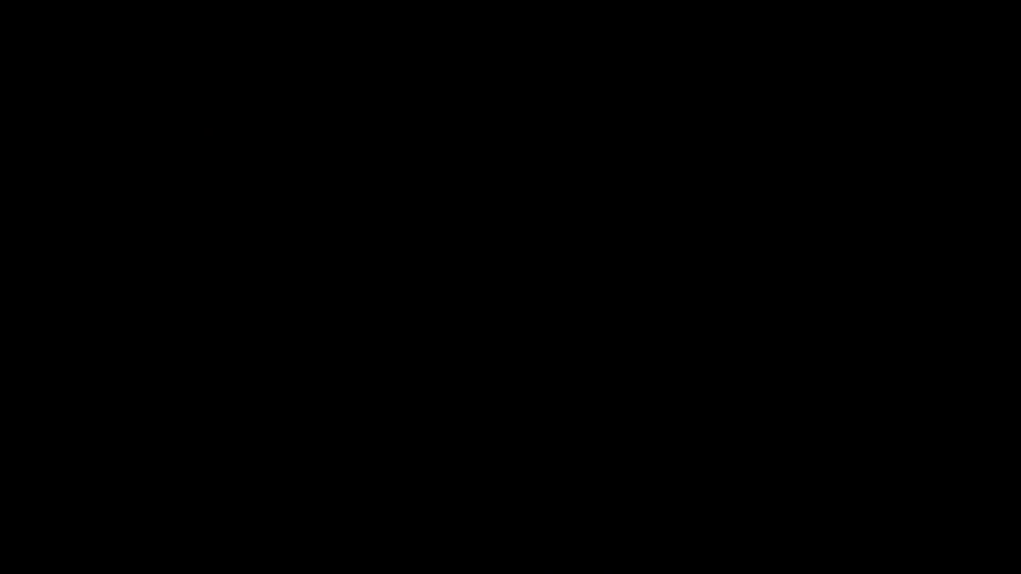